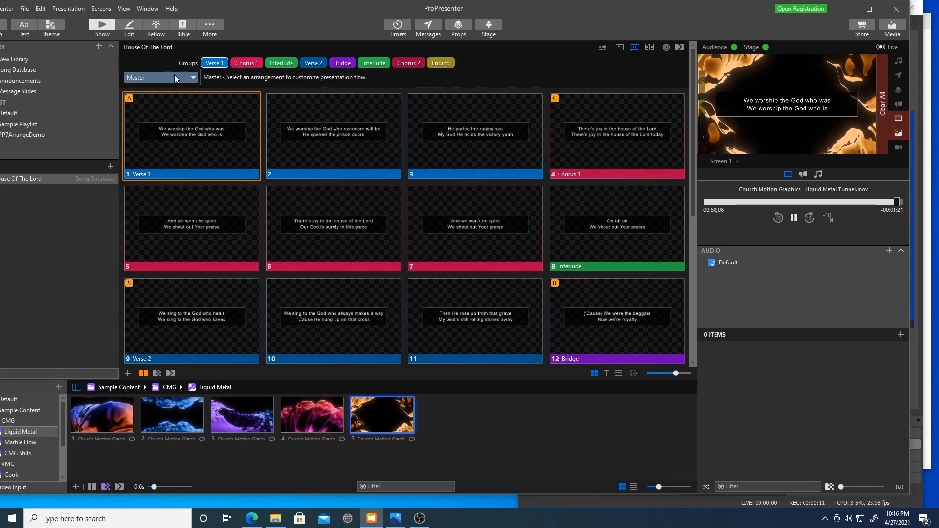
# Look at the arrangement options for House Of The Lord and shift the window until the library sidebar is fully in view.
pyautogui.click(173, 78)
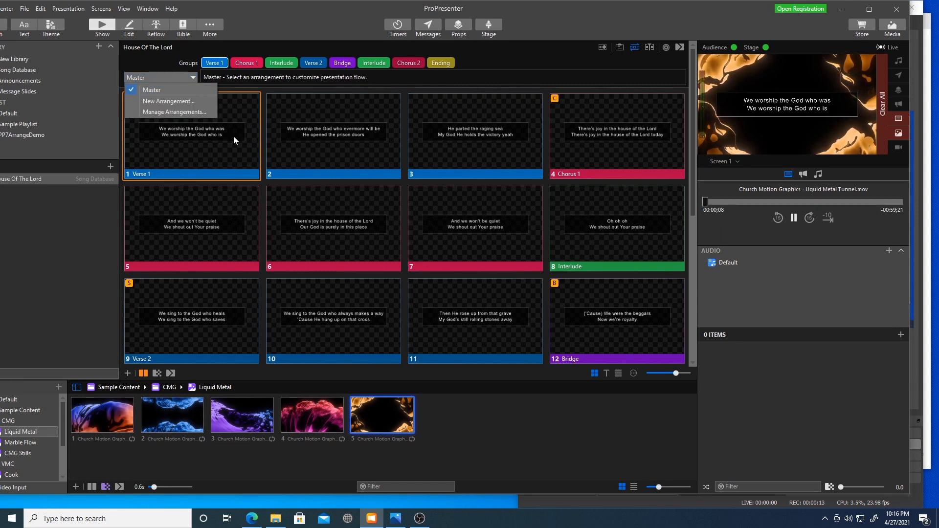
pyautogui.click(252, 128)
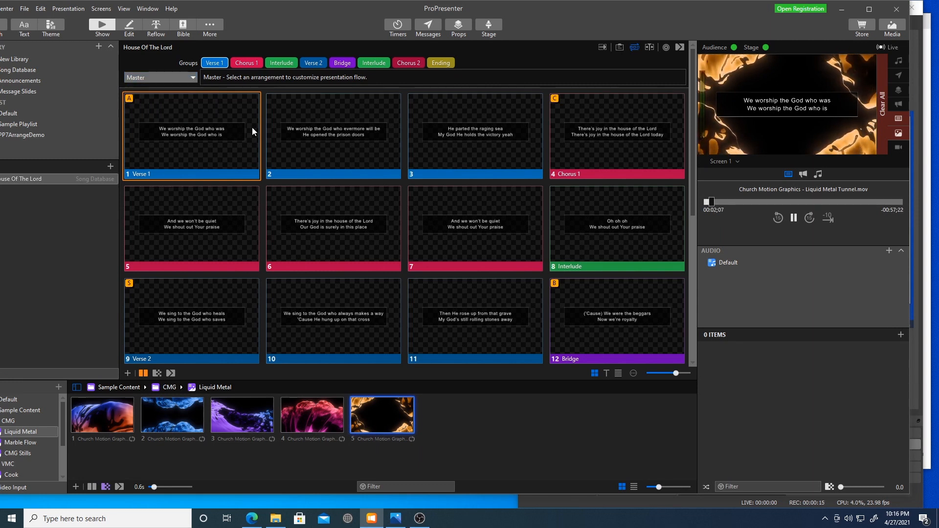
pyautogui.click(168, 78)
pyautogui.click(257, 6)
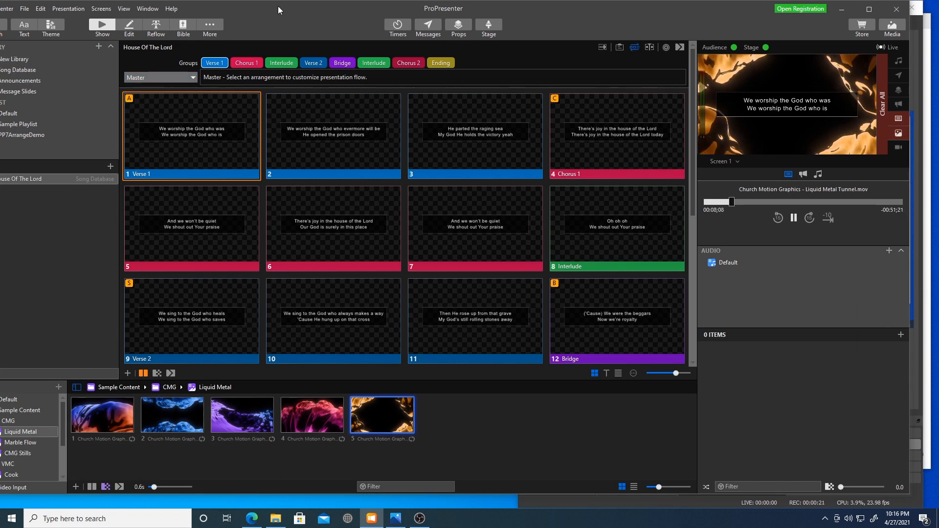
pyautogui.moveTo(255, 7)
pyautogui.mouseDown()
pyautogui.moveTo(333, 1)
pyautogui.moveTo(255, 5)
pyautogui.moveTo(251, 16)
pyautogui.moveTo(265, 11)
pyautogui.mouseUp()
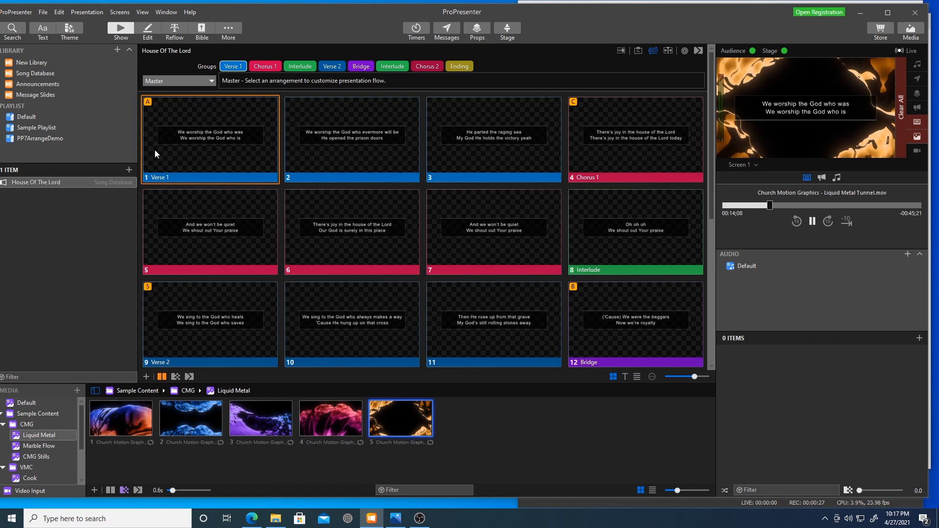
pyautogui.click(212, 81)
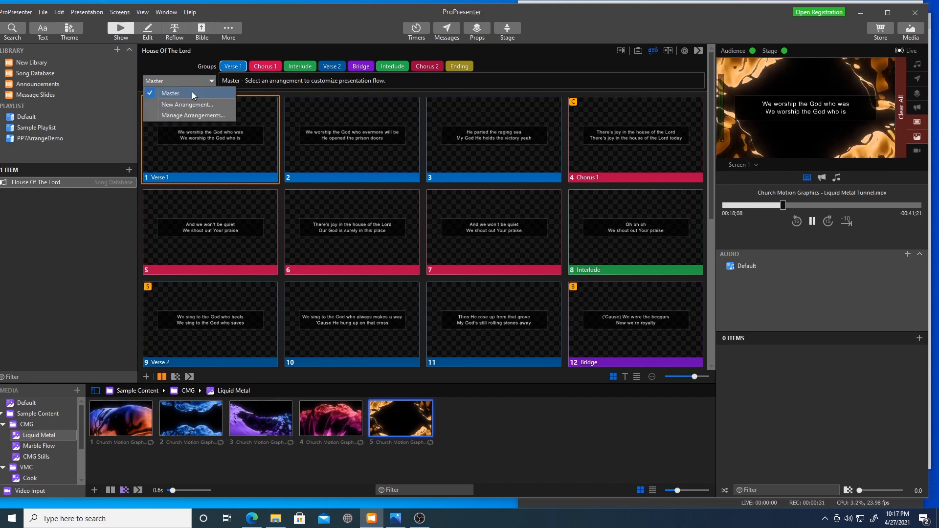
pyautogui.click(237, 60)
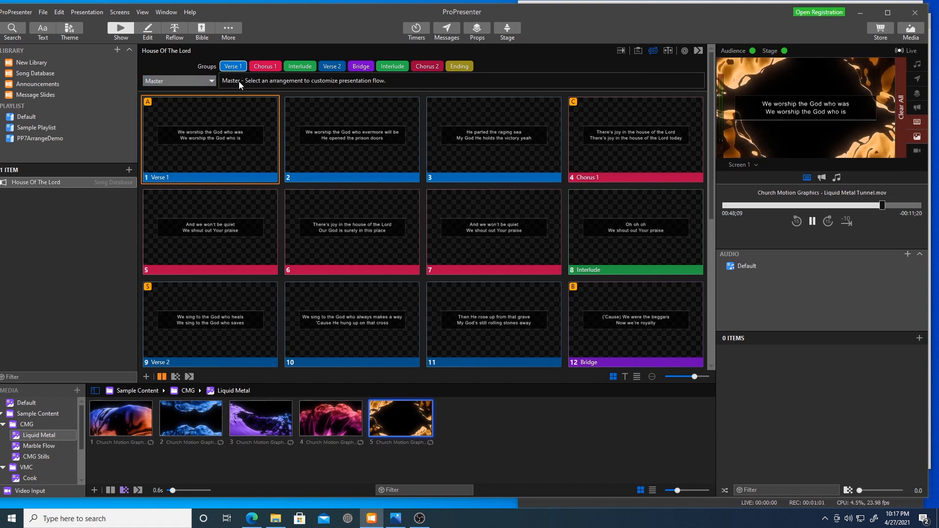
pyautogui.click(199, 80)
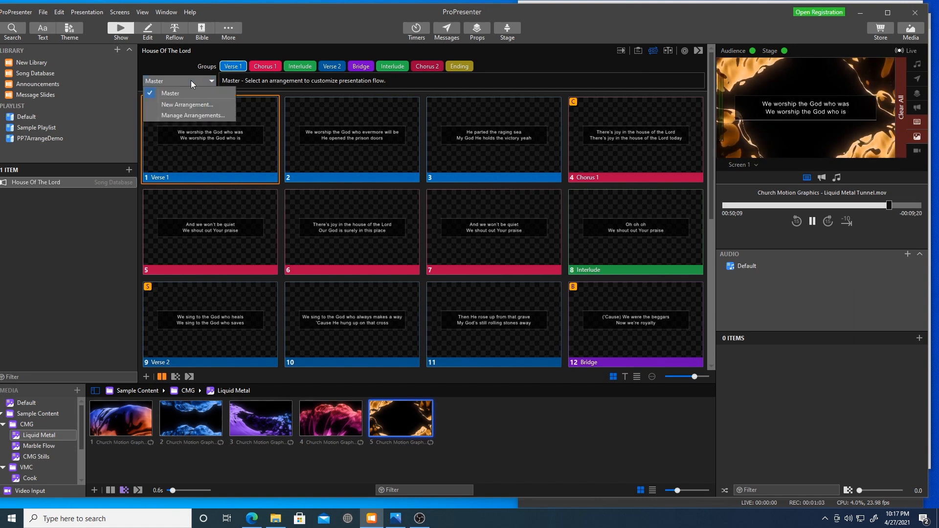
pyautogui.click(182, 84)
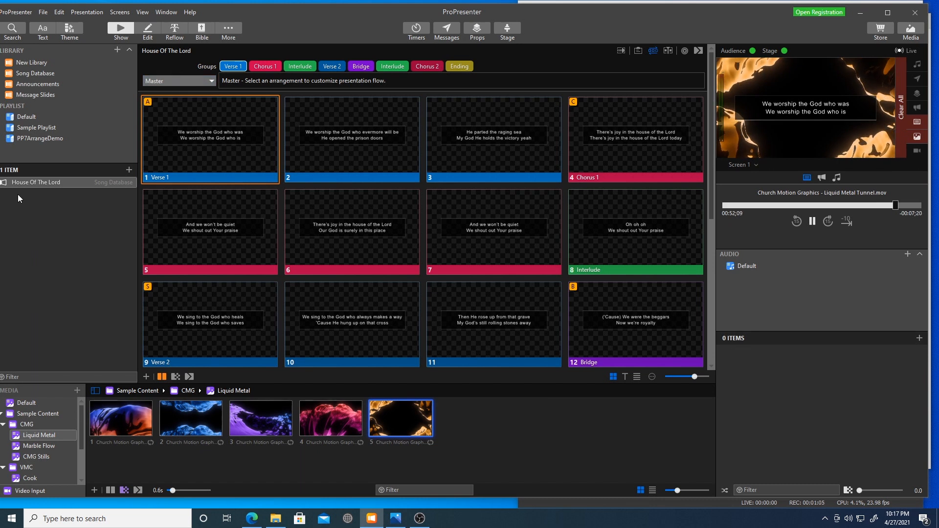
pyautogui.click(209, 80)
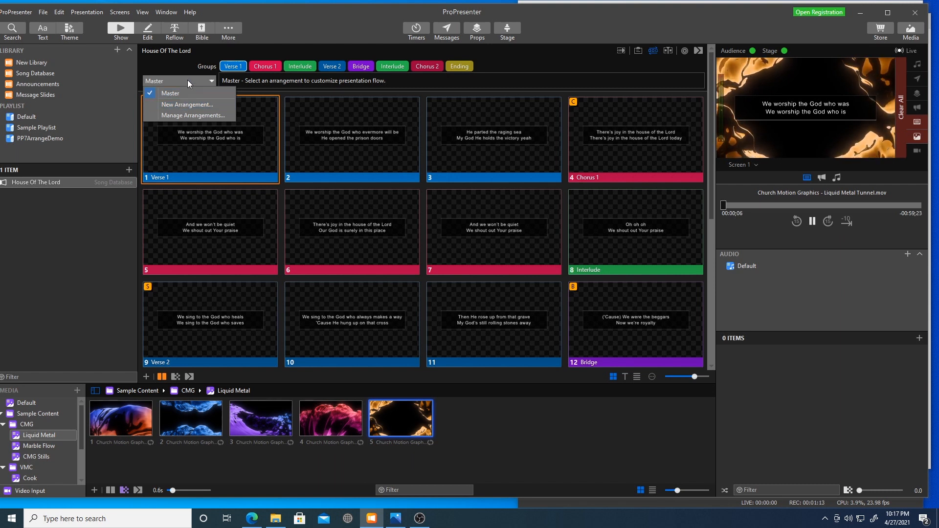
pyautogui.click(187, 81)
# Create a new arrangement of House Of The Lord, entering the person's first name as its name.
pyautogui.click(187, 81)
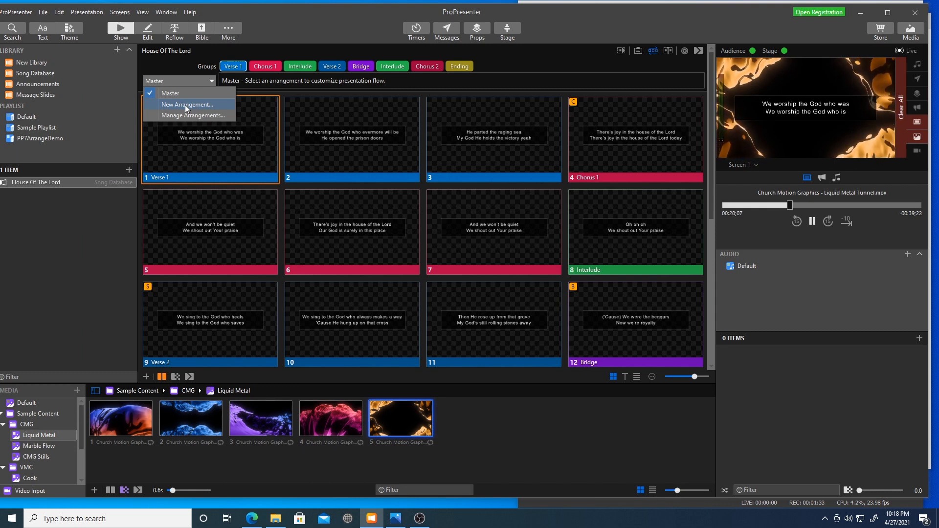
pyautogui.click(185, 105)
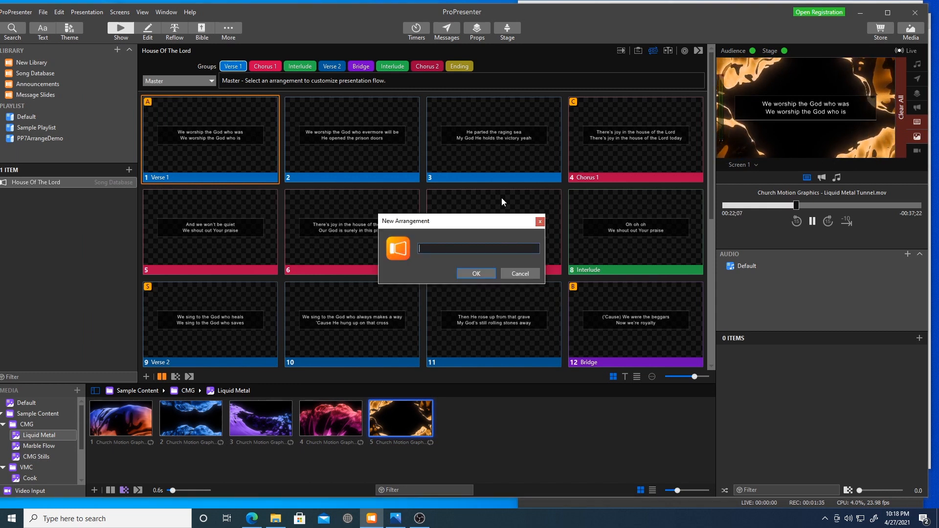
pyautogui.write('Pam')
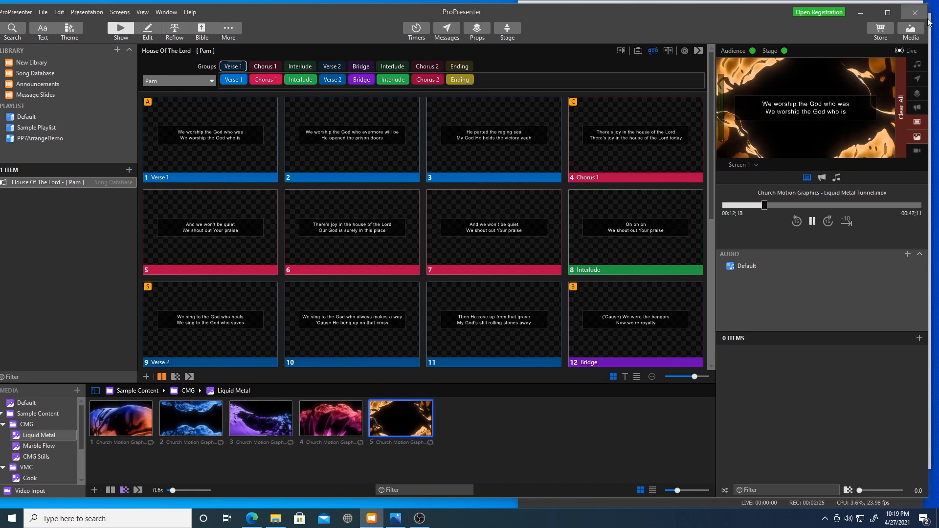
# Narrow the presentation window to uncover the chord sheet photo and move the photo window beside the slides.
pyautogui.moveTo(933, 27); pyautogui.dragTo(810, 20)
pyautogui.moveTo(809, 20); pyautogui.dragTo(776, 19)
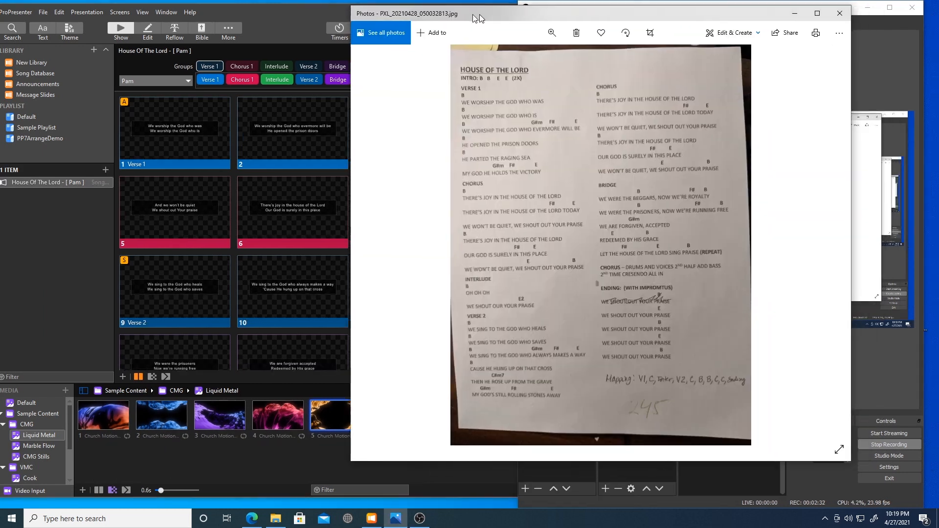
pyautogui.moveTo(472, 14); pyautogui.dragTo(453, 14)
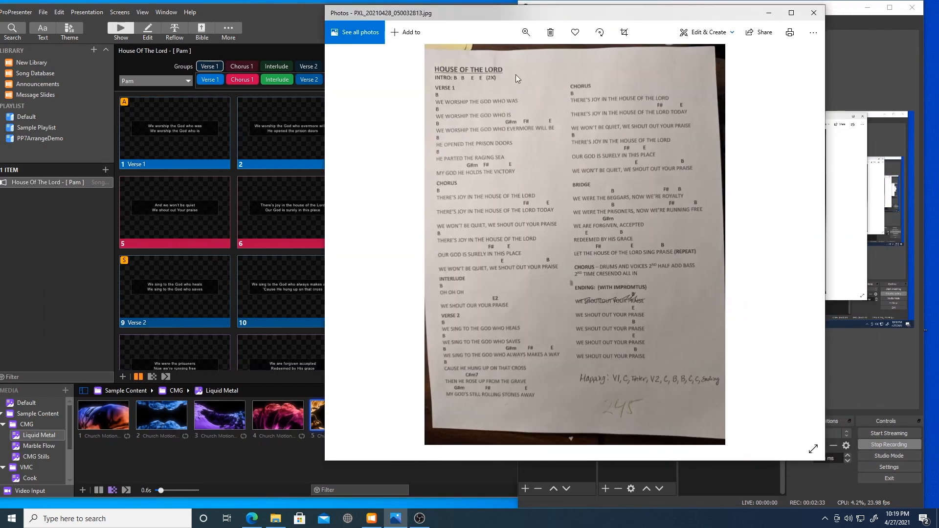
# Zoom in on the handwritten song order near the end of the House Of The Lord chord sheet.
pyautogui.click(526, 32)
pyautogui.moveTo(481, 58)
pyautogui.mouseDown()
pyautogui.moveTo(506, 59)
pyautogui.moveTo(495, 64)
pyautogui.mouseUp()
pyautogui.moveTo(587, 261); pyautogui.dragTo(505, 48)
pyautogui.moveTo(626, 381); pyautogui.dragTo(543, 243)
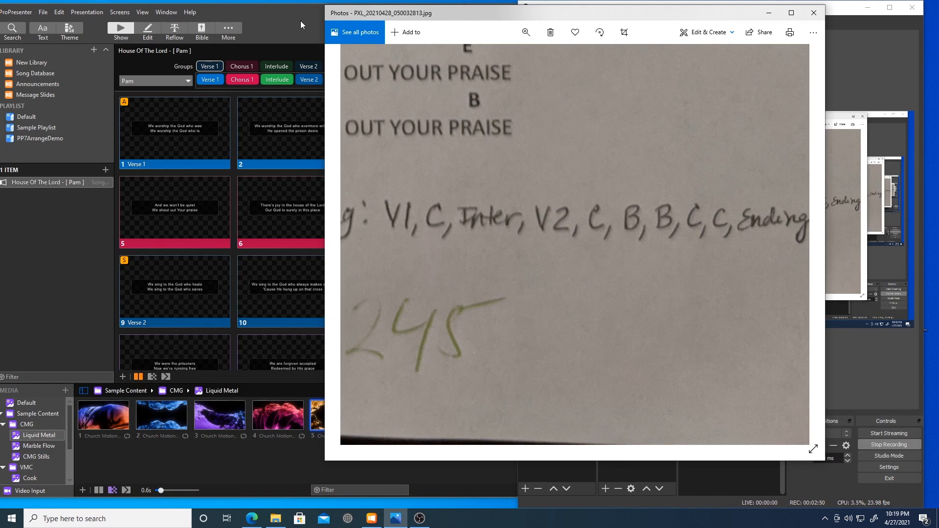
# Lay out the chord sheet photo and the presentation window side by side, keeping the arrangement and the handwritten song order in view.
pyautogui.moveTo(475, 9); pyautogui.dragTo(632, 13)
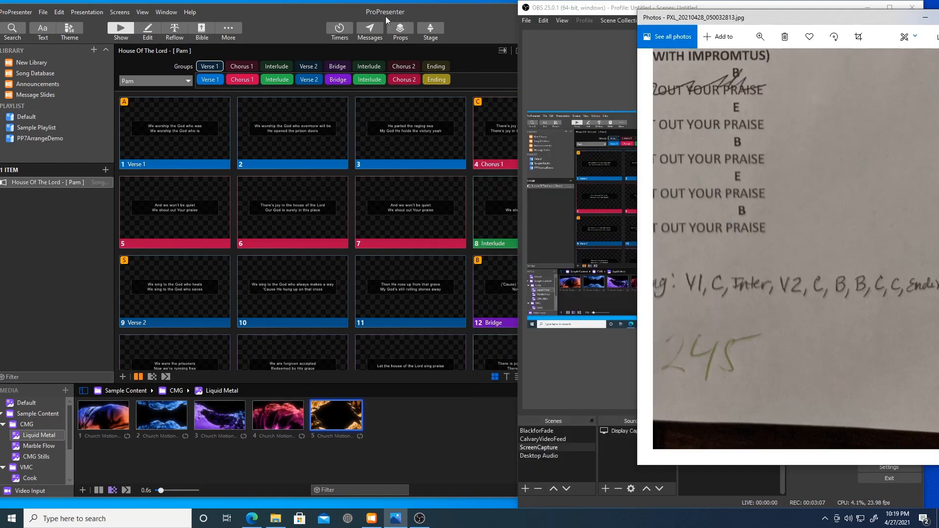
pyautogui.click(386, 19)
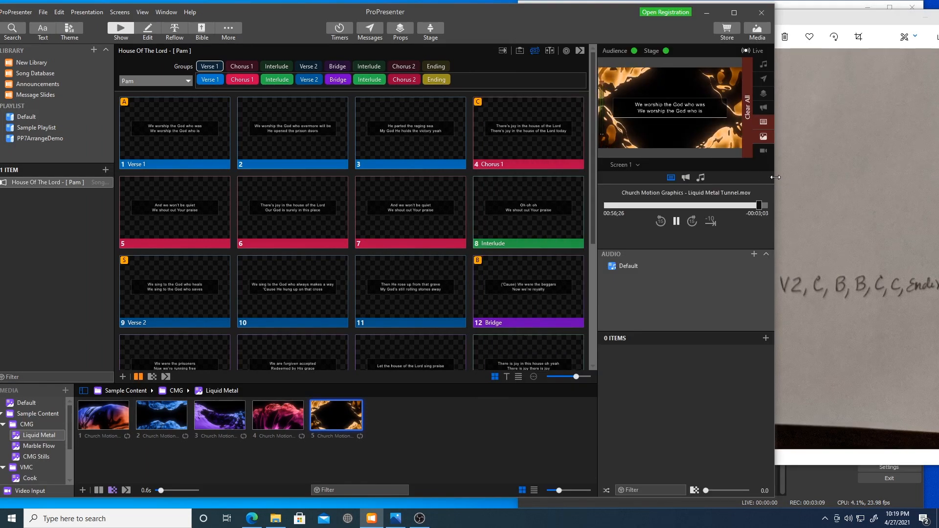
pyautogui.moveTo(774, 179); pyautogui.dragTo(655, 175)
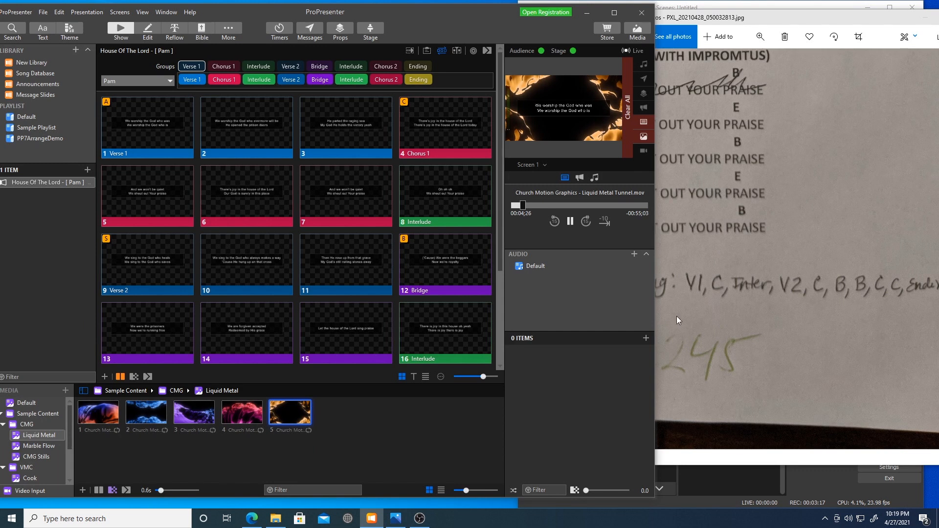
pyautogui.click(751, 284)
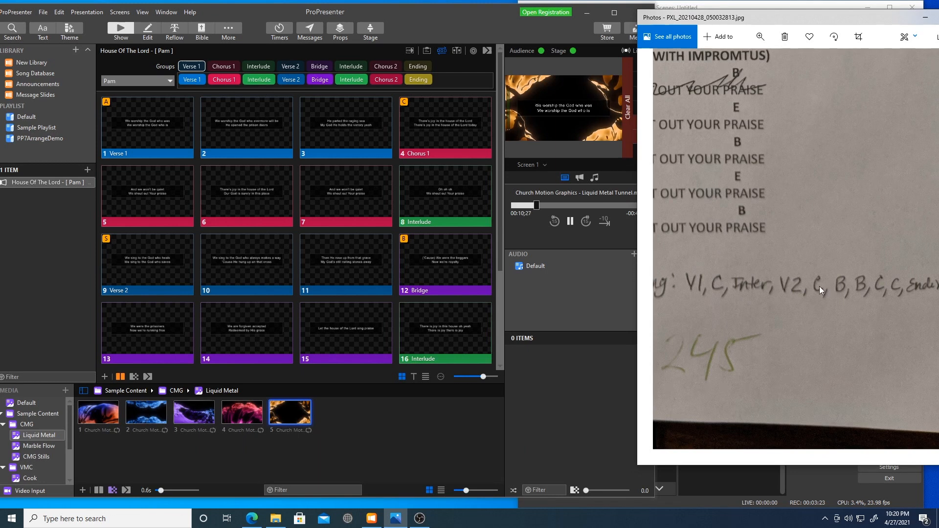
# Add Chorus 1 after Verse 2 and a second Bridge after the first one in the new arrangement.
pyautogui.click(292, 83)
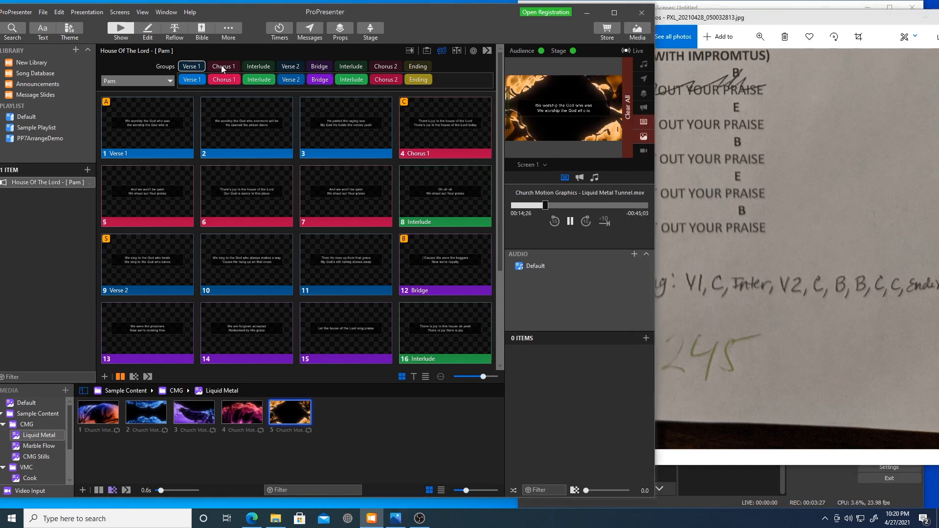
pyautogui.moveTo(217, 62); pyautogui.dragTo(303, 79)
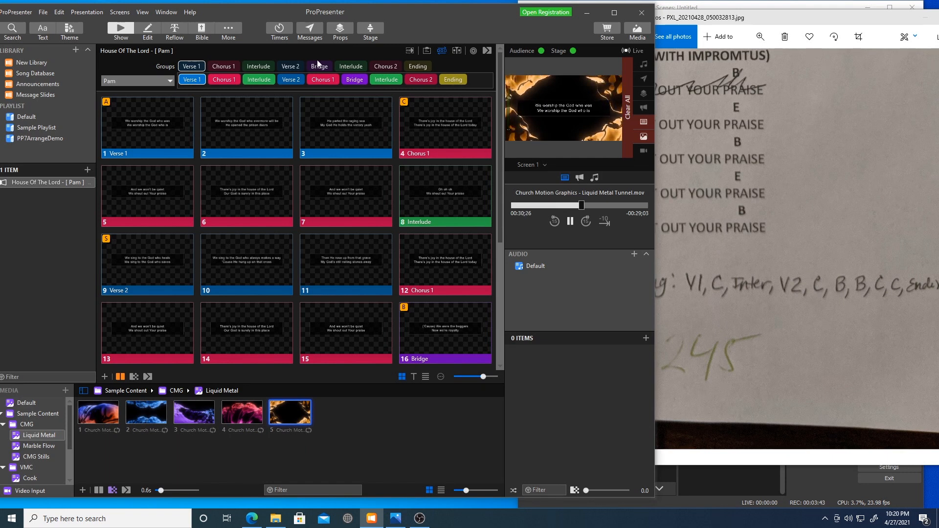
pyautogui.moveTo(319, 70); pyautogui.dragTo(367, 80)
# Remove the Interlude after the two Bridges from the arrangement and replace Chorus 2 with Chorus 1.
pyautogui.moveTo(422, 83)
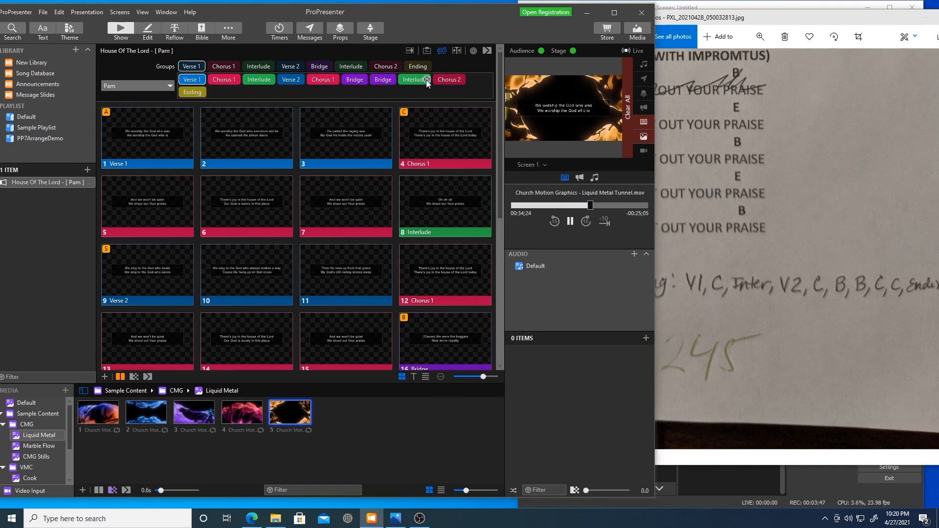
pyautogui.click(426, 80)
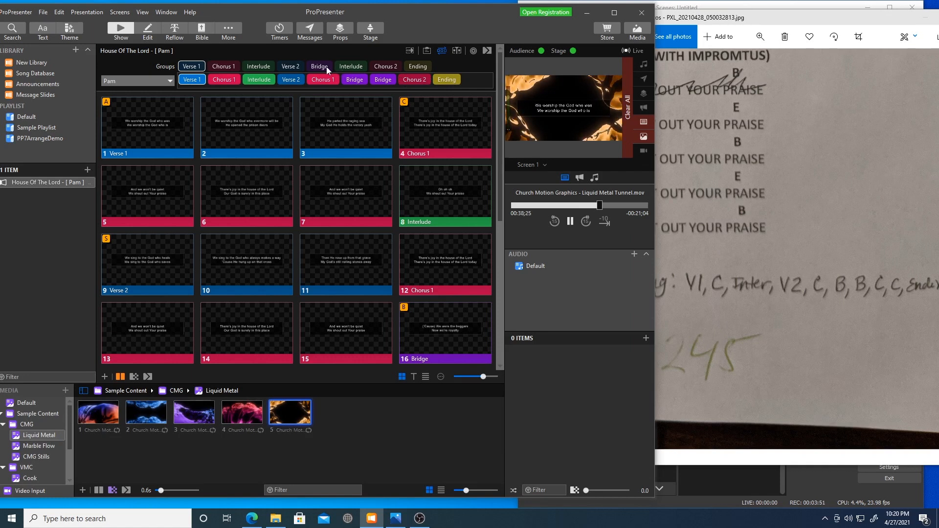
pyautogui.moveTo(259, 67); pyautogui.dragTo(412, 81)
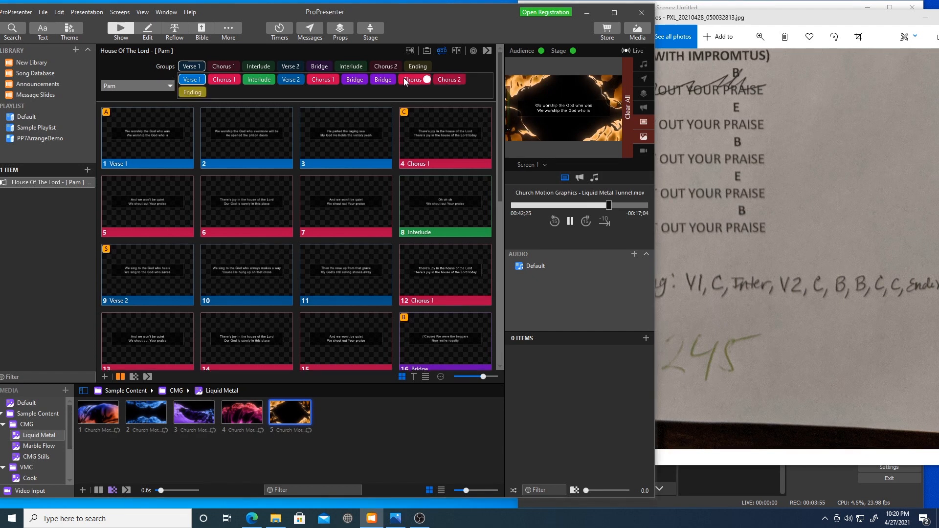
pyautogui.click(462, 80)
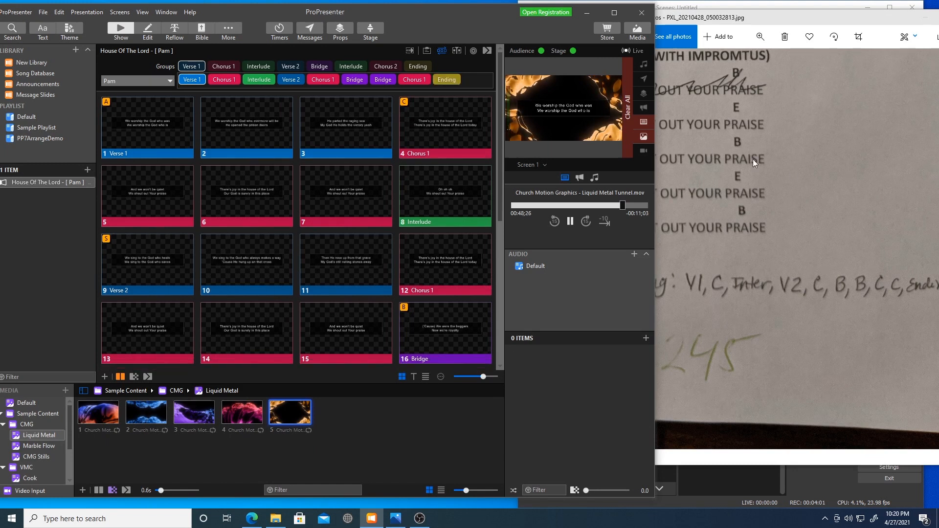
# Enlarge the photo window to check the whole chord sheet and add another Chorus 1 just before the Ending.
pyautogui.click(791, 171)
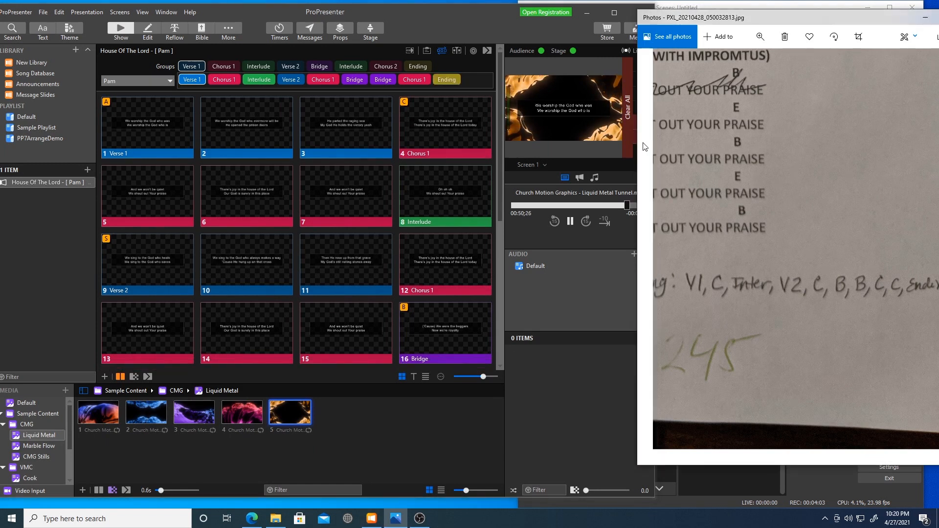
pyautogui.moveTo(639, 150); pyautogui.dragTo(473, 151)
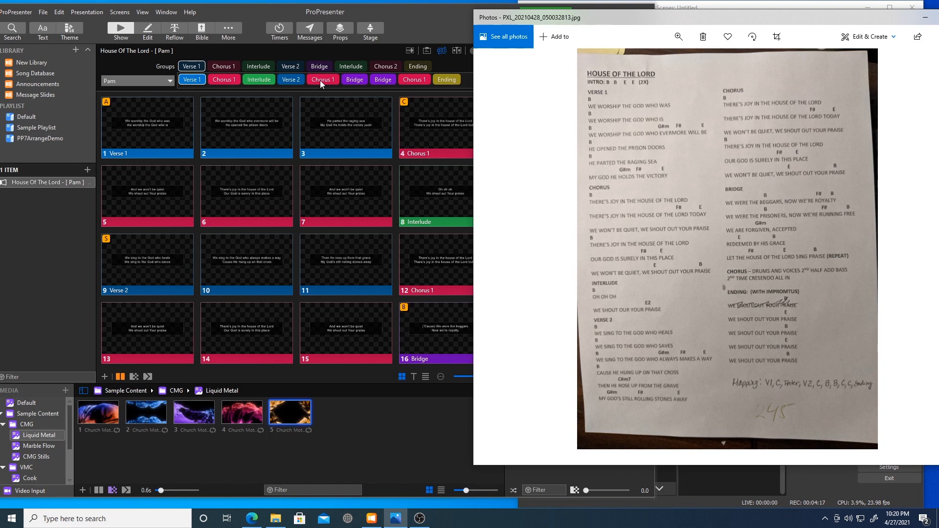
pyautogui.click(436, 125)
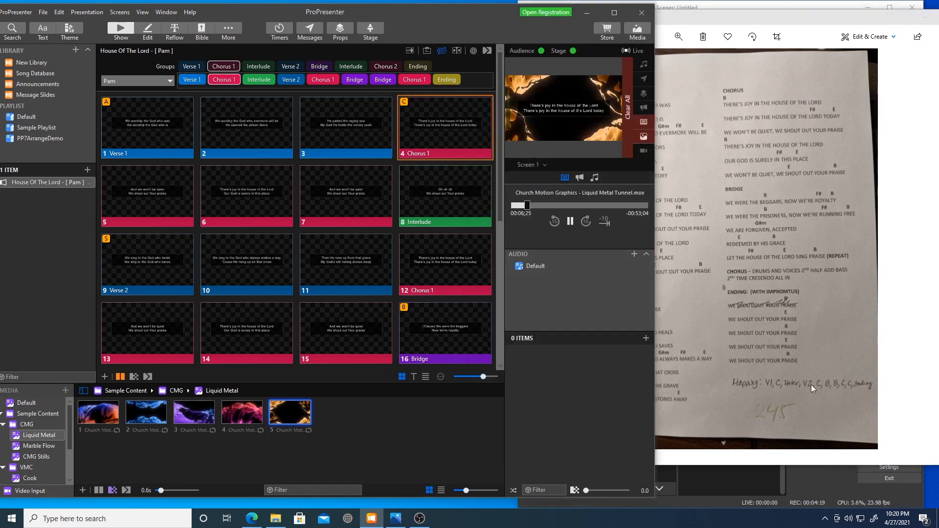
pyautogui.moveTo(220, 67)
pyautogui.mouseDown()
pyautogui.moveTo(351, 85)
pyautogui.moveTo(435, 80)
pyautogui.mouseUp()
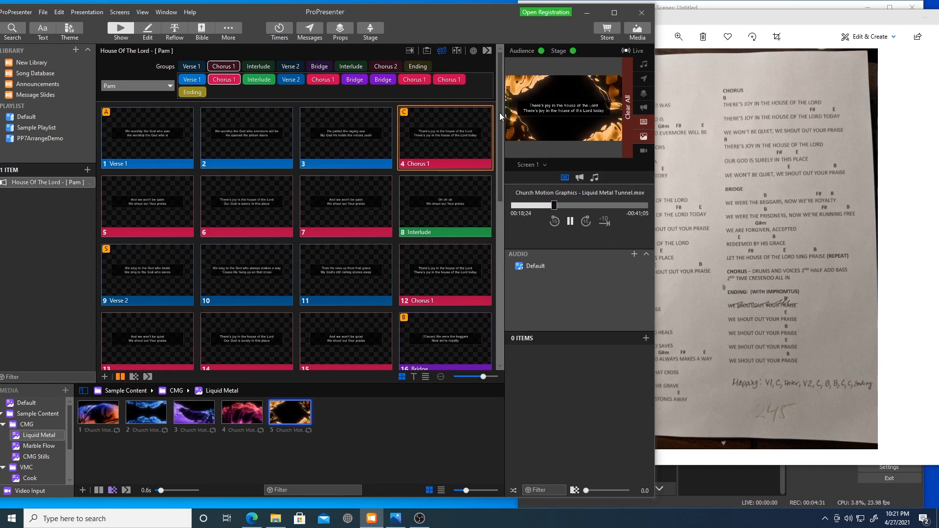
# Review the rearranged slides down to the last group and show the first Ending slide, number 32, live.
pyautogui.scroll(-3, 495, 174)
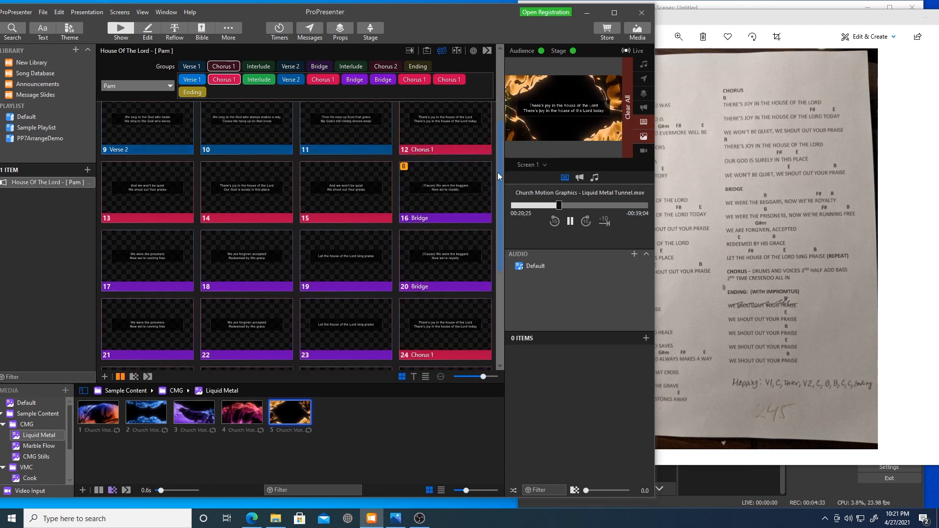
pyautogui.scroll(2, 499, 186)
pyautogui.moveTo(497, 210); pyautogui.dragTo(496, 307)
pyautogui.click(430, 262)
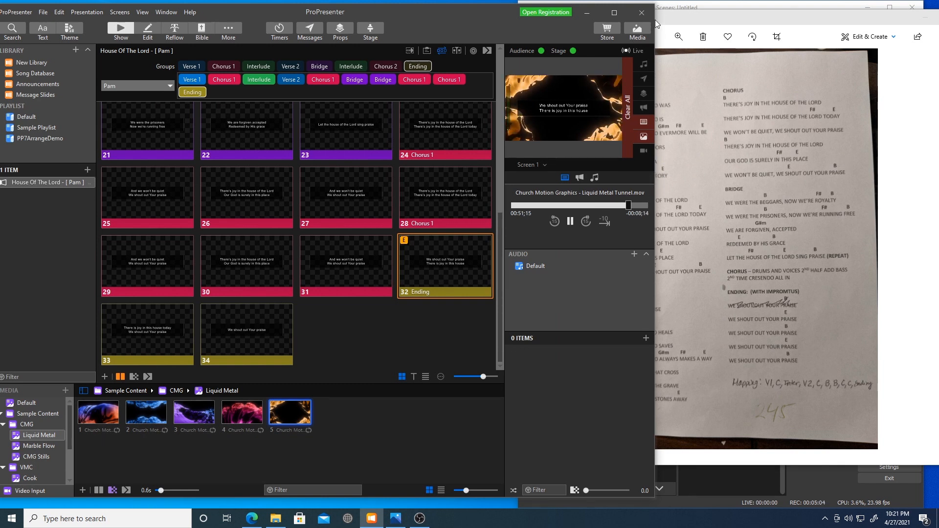
# Widen the presentation window again and show Ending slides 33 and 34 live in turn.
pyautogui.moveTo(655, 18); pyautogui.dragTo(914, 20)
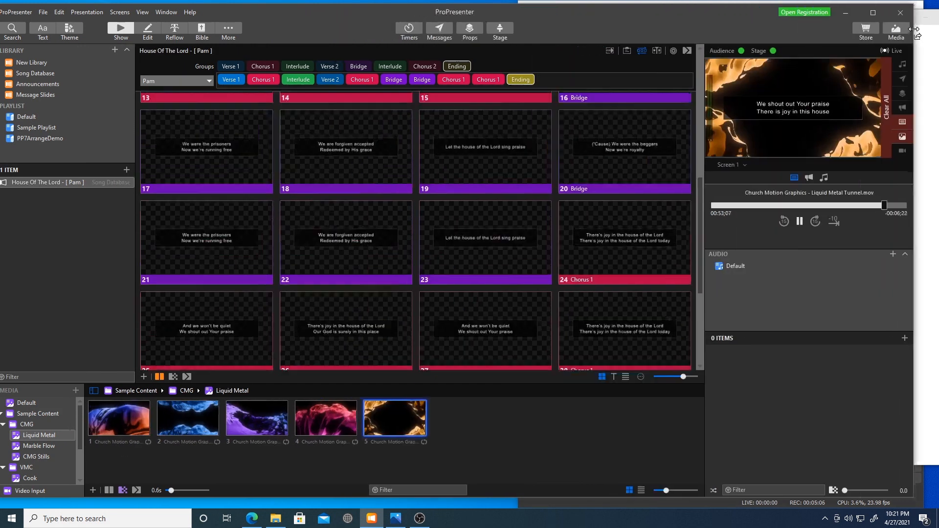
pyautogui.moveTo(700, 186); pyautogui.dragTo(676, 261)
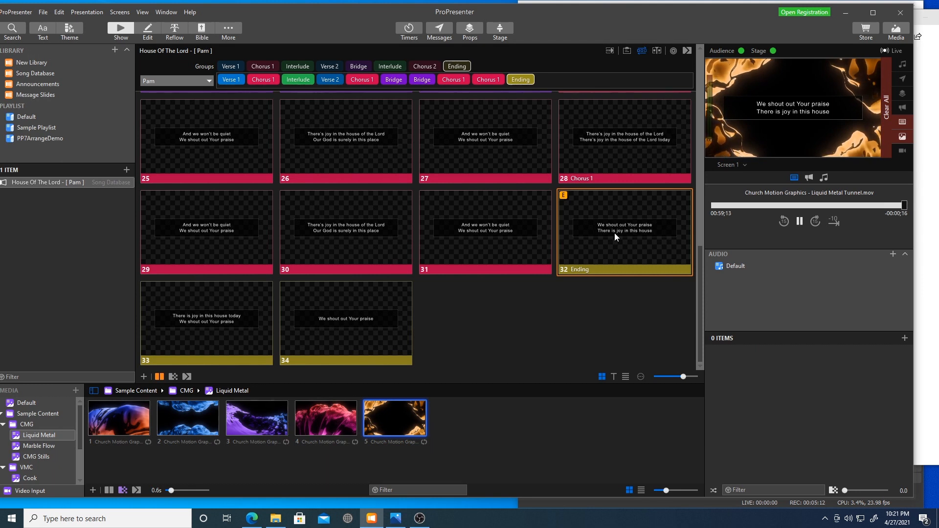
pyautogui.click(188, 327)
pyautogui.click(661, 252)
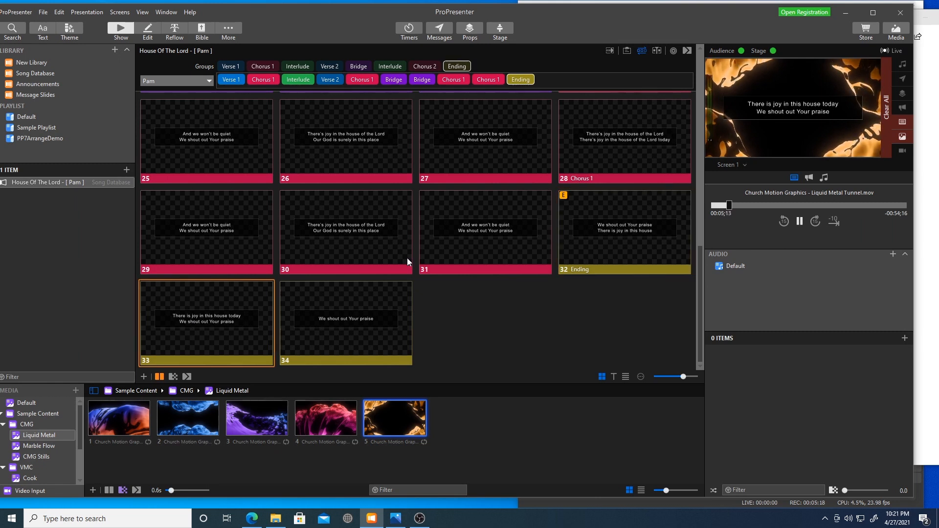
pyautogui.click(345, 325)
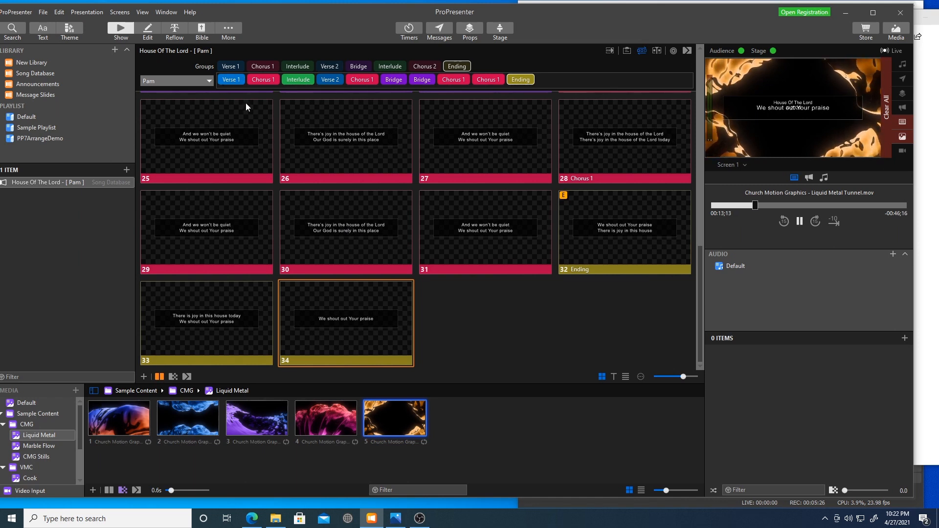
# Return to the beginning of the arrangement and show the first Verse 1 slide live.
pyautogui.scroll(3, 228, 140)
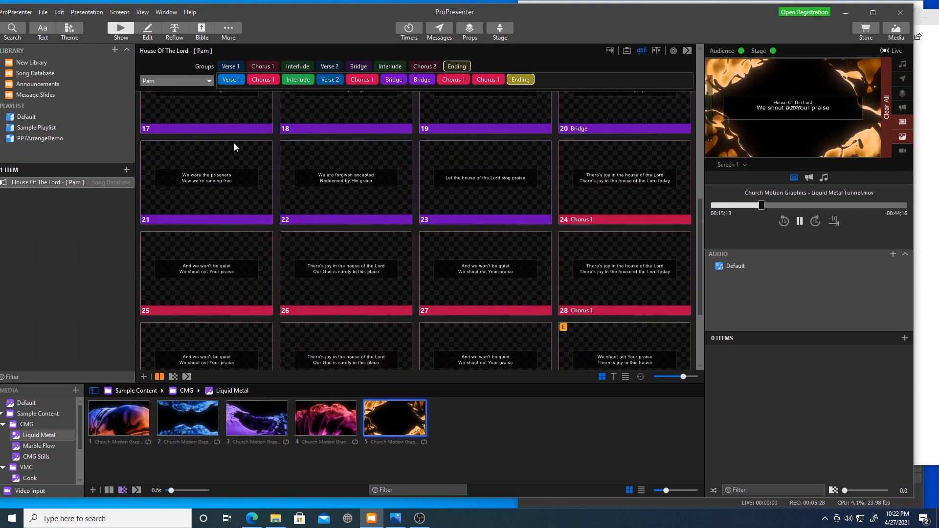
pyautogui.scroll(5, 234, 143)
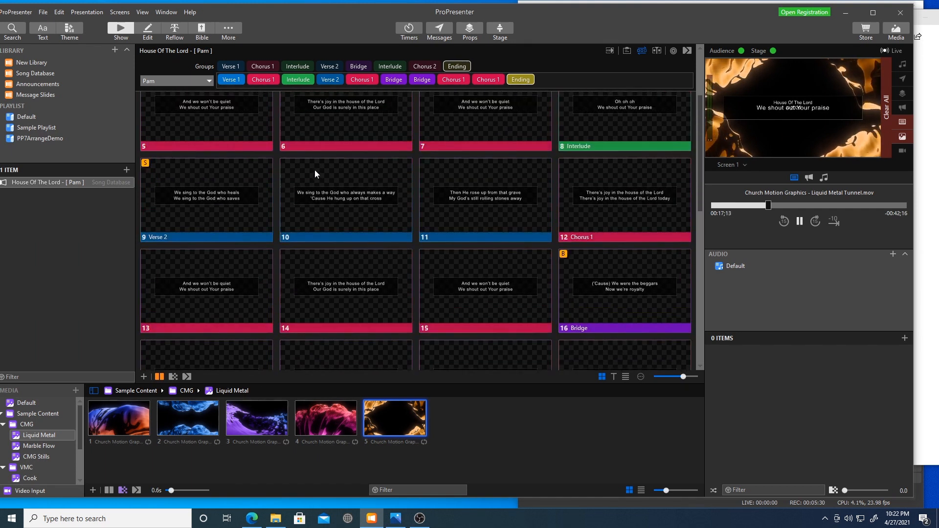
pyautogui.scroll(3, 315, 169)
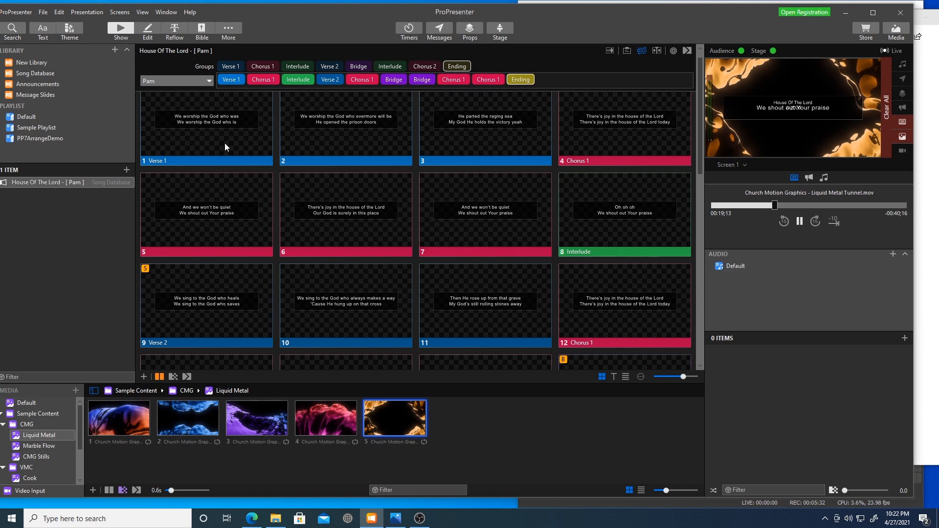
pyautogui.scroll(1, 206, 137)
pyautogui.click(198, 138)
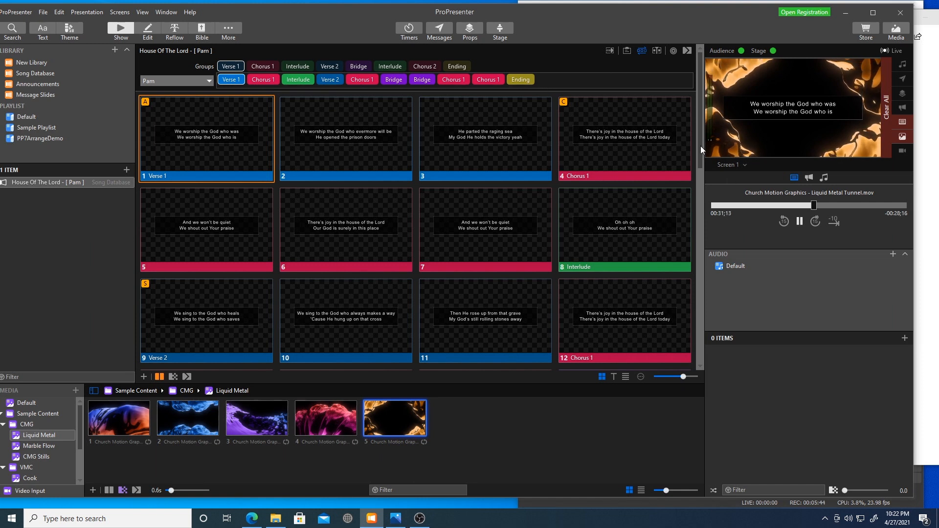
# Add a new empty slide after Ending slide 34 and show the new slide live.
pyautogui.scroll(-5, 699, 157)
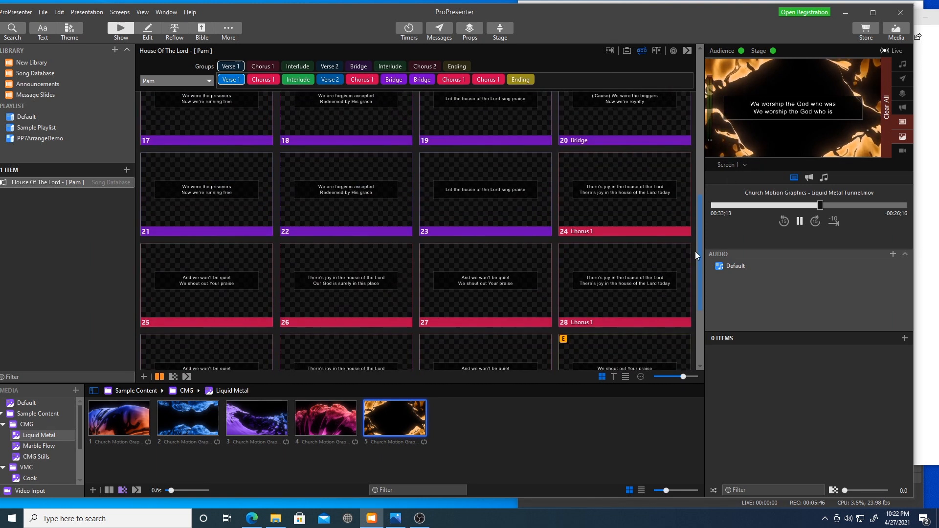
pyautogui.scroll(-3, 695, 251)
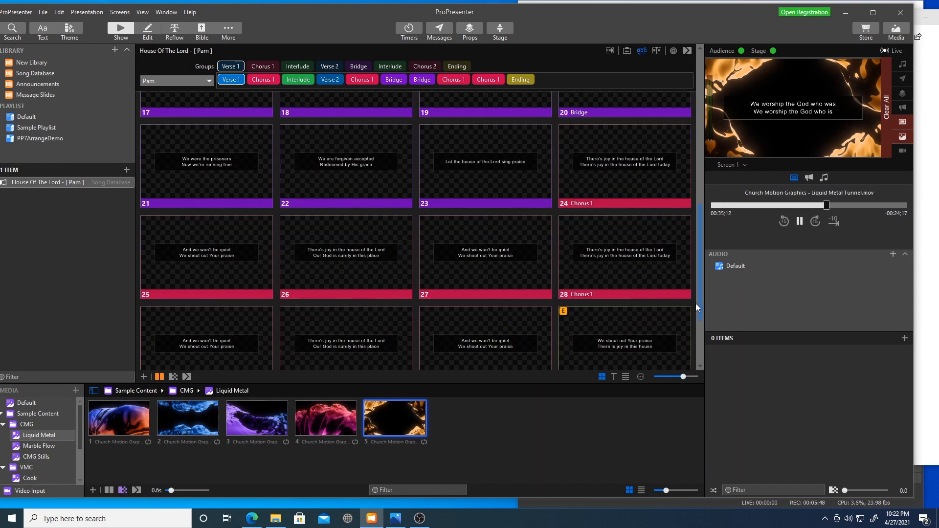
pyautogui.scroll(-3, 694, 338)
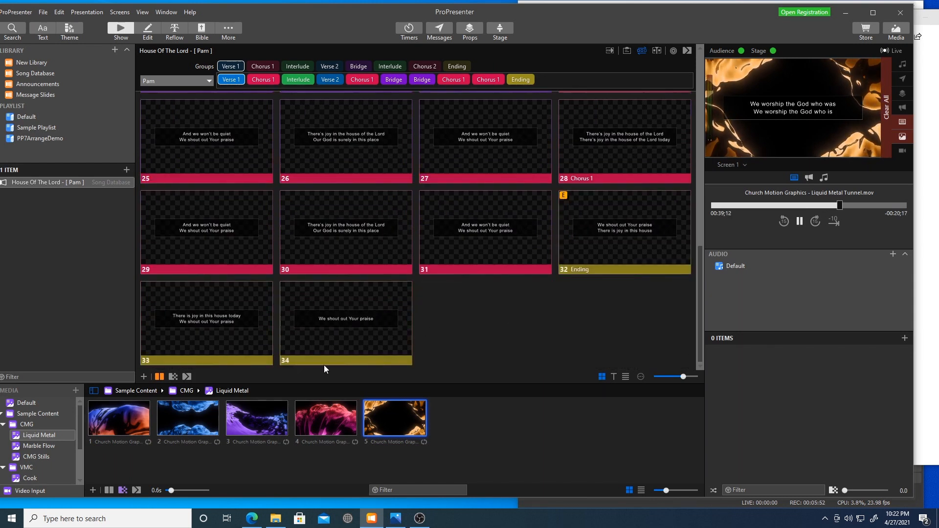
pyautogui.click(143, 375)
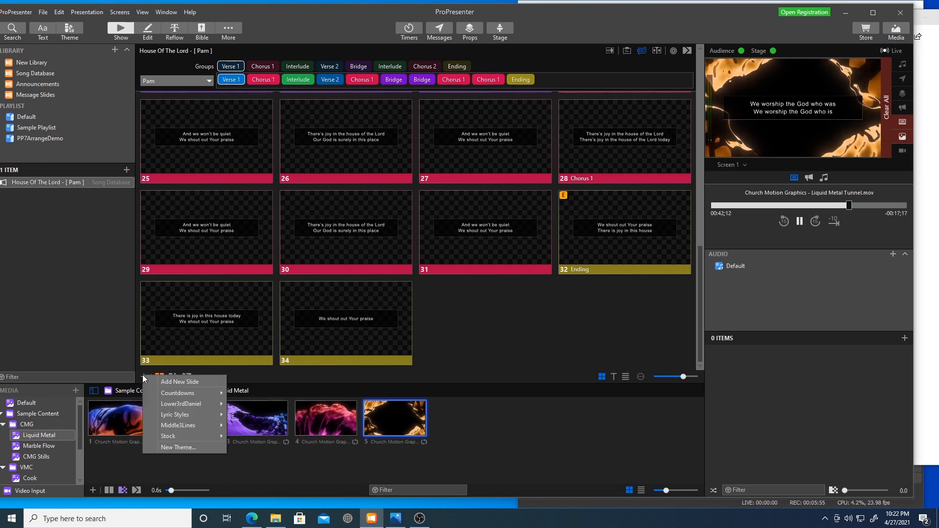
pyautogui.click(175, 380)
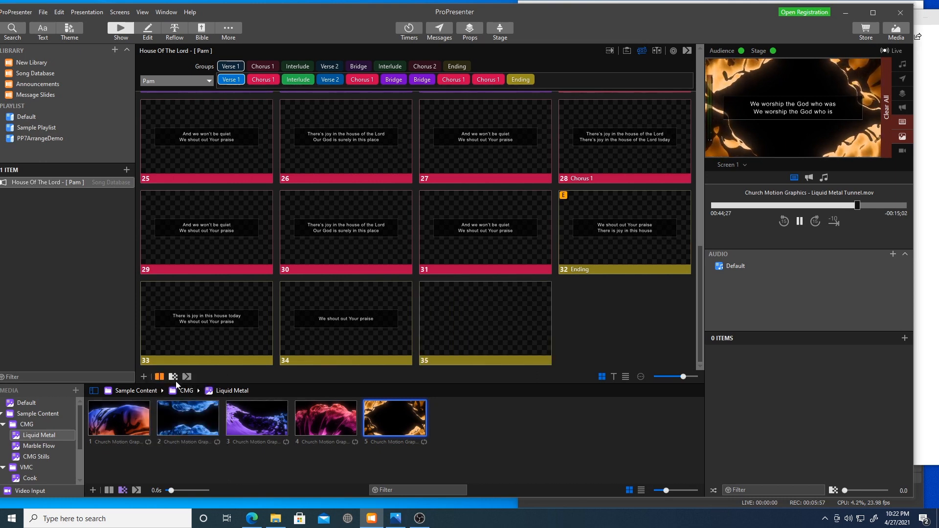
pyautogui.click(498, 341)
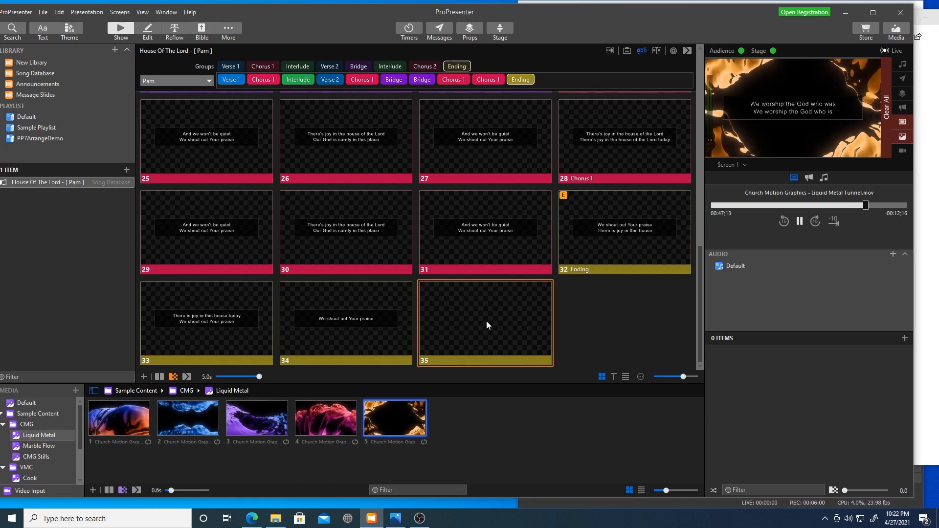
# Show slide 25 live, add another empty slide at the end, and delete that extra slide 36.
pyautogui.click(199, 135)
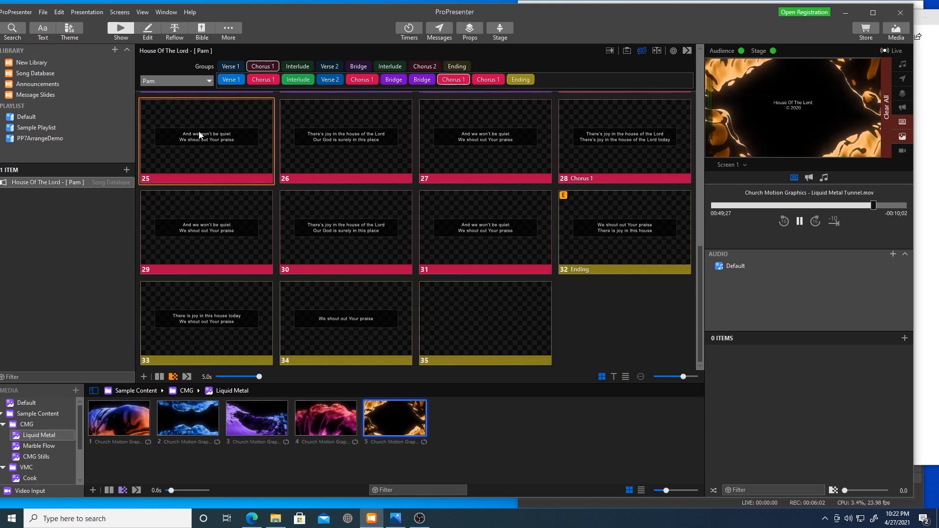
pyautogui.click(143, 377)
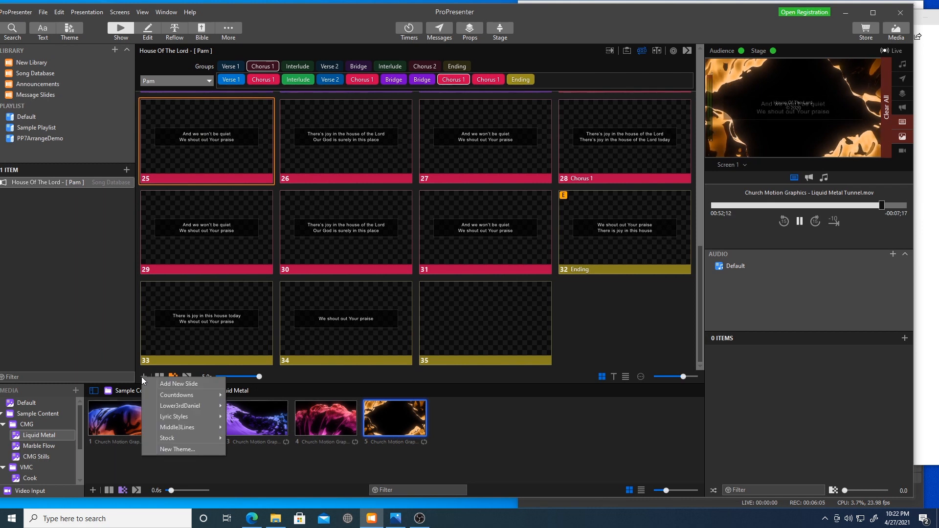
pyautogui.click(169, 385)
pyautogui.click(172, 378)
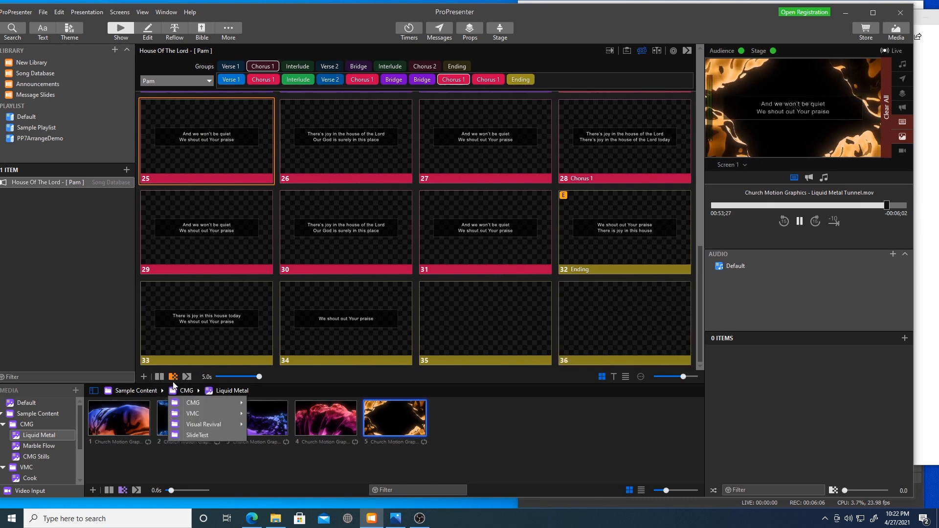
pyautogui.click(208, 139)
pyautogui.rightClick(609, 313)
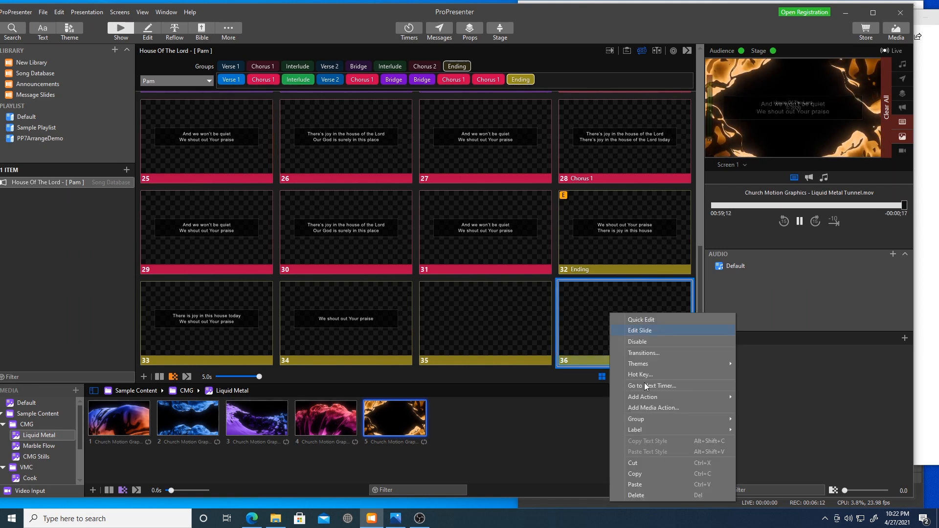
pyautogui.click(642, 495)
# Alternate the live output between empty slide 35 and the first Ending slide, number 32, finishing on slide 35.
pyautogui.click(498, 337)
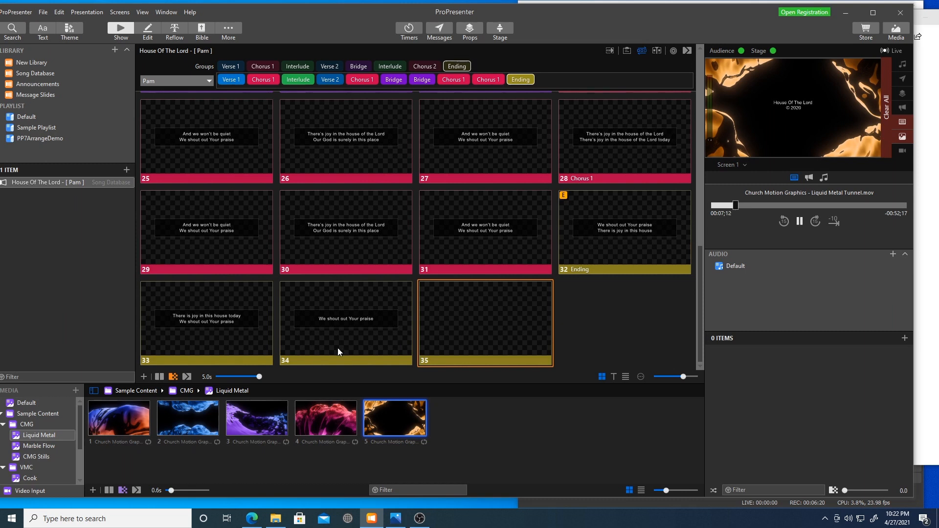
pyautogui.click(578, 269)
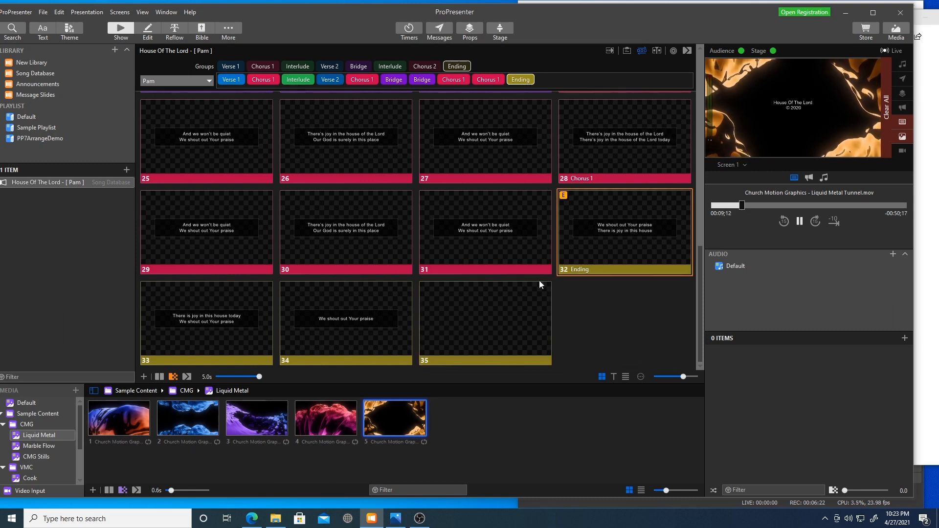
pyautogui.click(460, 358)
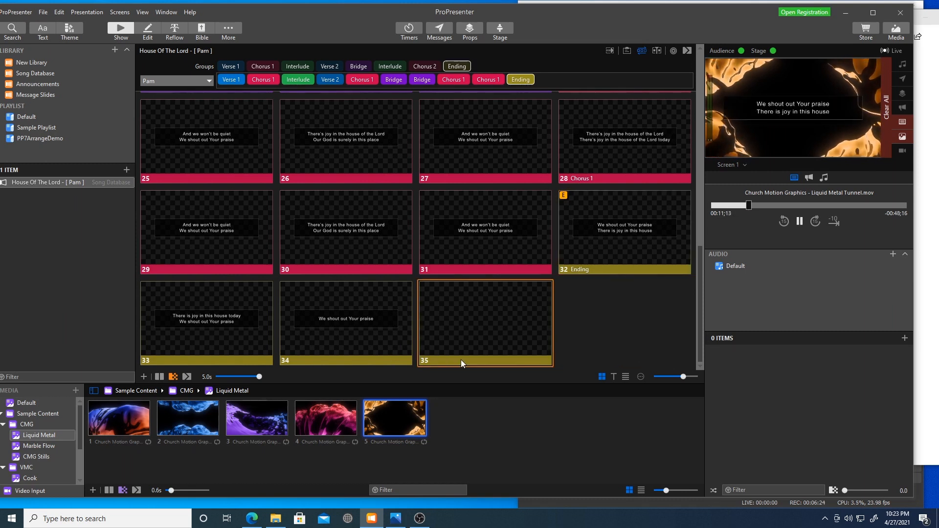
# Assign the empty slide 35 to the Blank group.
pyautogui.rightClick(461, 359)
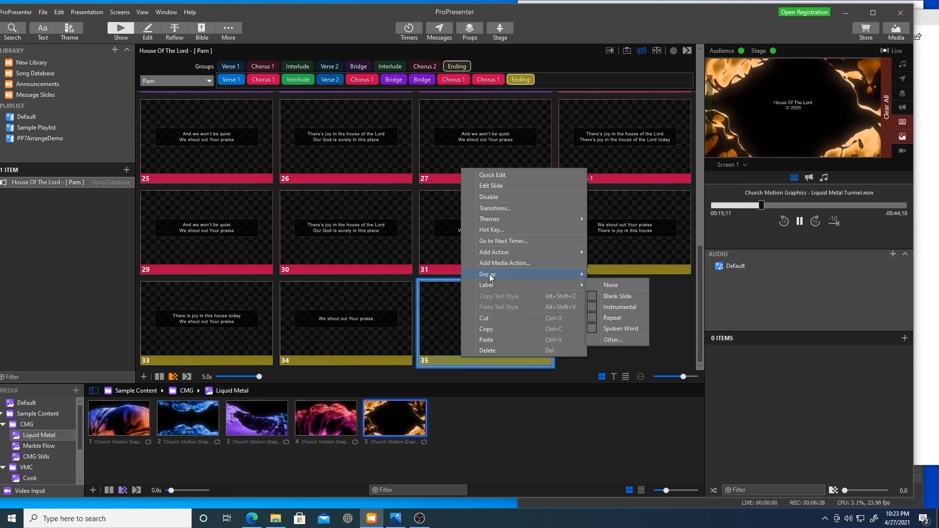
pyautogui.moveTo(489, 274)
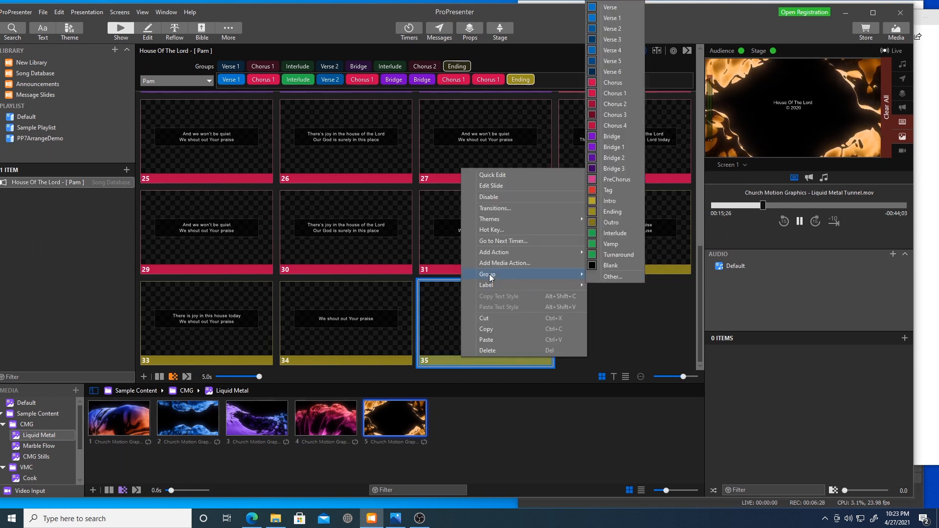
pyautogui.click(603, 265)
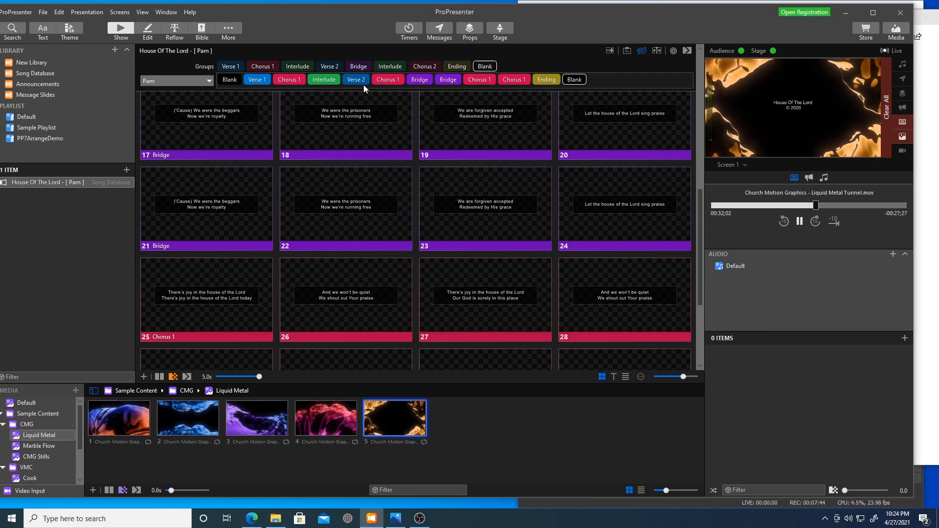
# Insert a Blank between the Interlude and Verse 2 in the arrangement, and remove that Blank again.
pyautogui.moveTo(474, 67)
pyautogui.mouseDown()
pyautogui.moveTo(337, 86)
pyautogui.moveTo(342, 79)
pyautogui.mouseUp()
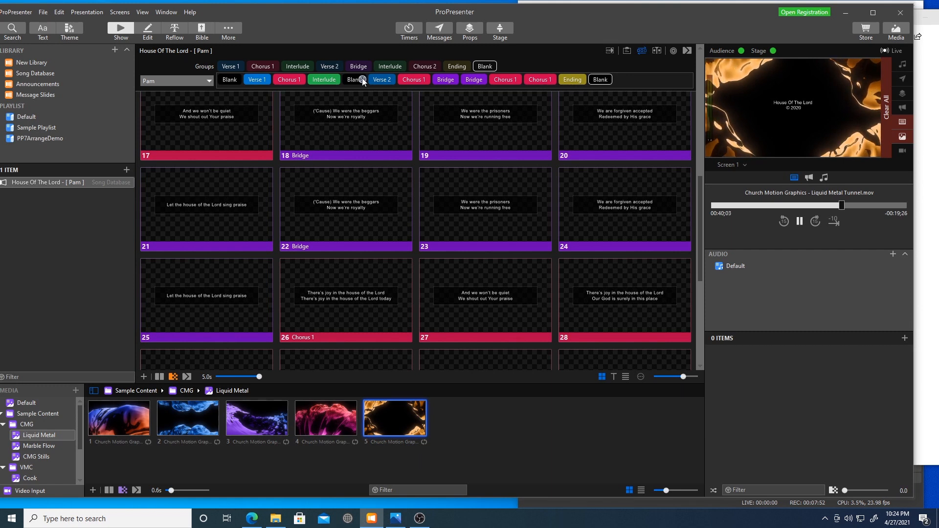
pyautogui.click(362, 80)
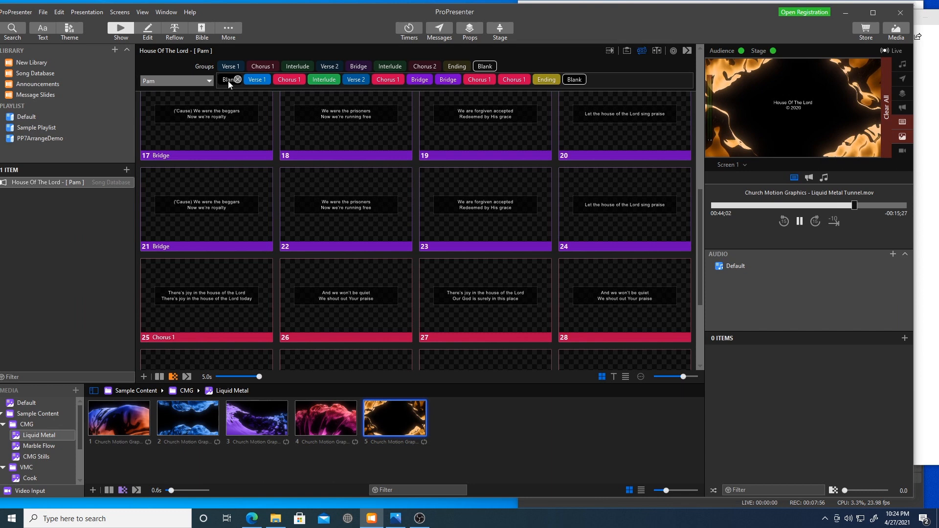
# Go back to the start of the arrangement and show the opening Blank slide live.
pyautogui.scroll(2, 586, 173)
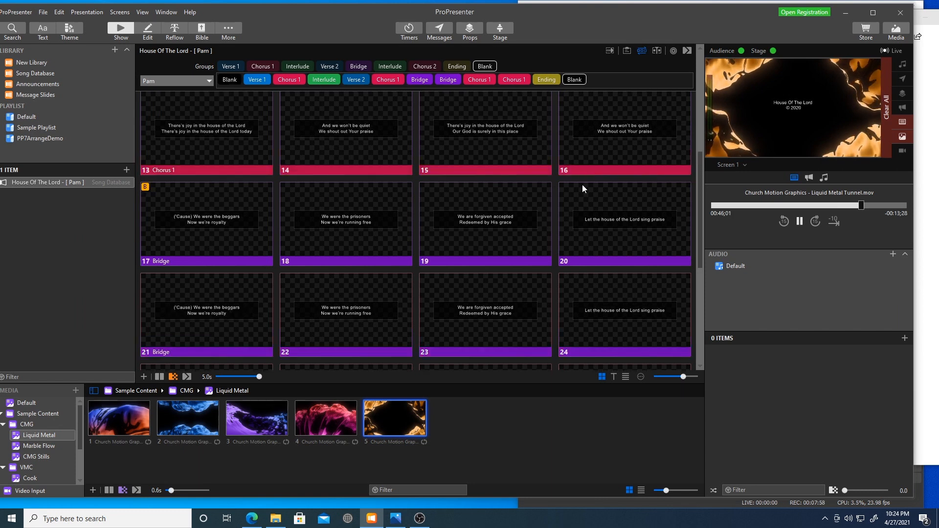
pyautogui.scroll(5, 387, 168)
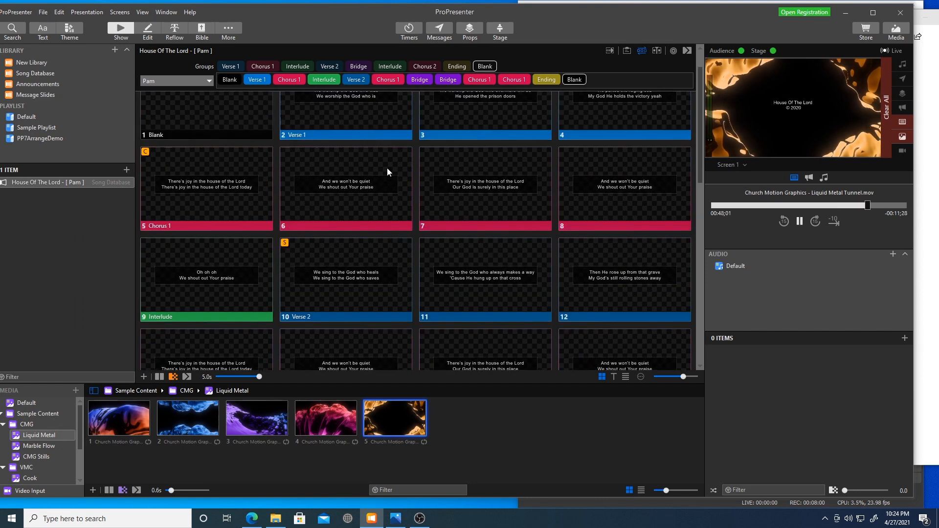
pyautogui.scroll(1, 387, 168)
pyautogui.click(217, 127)
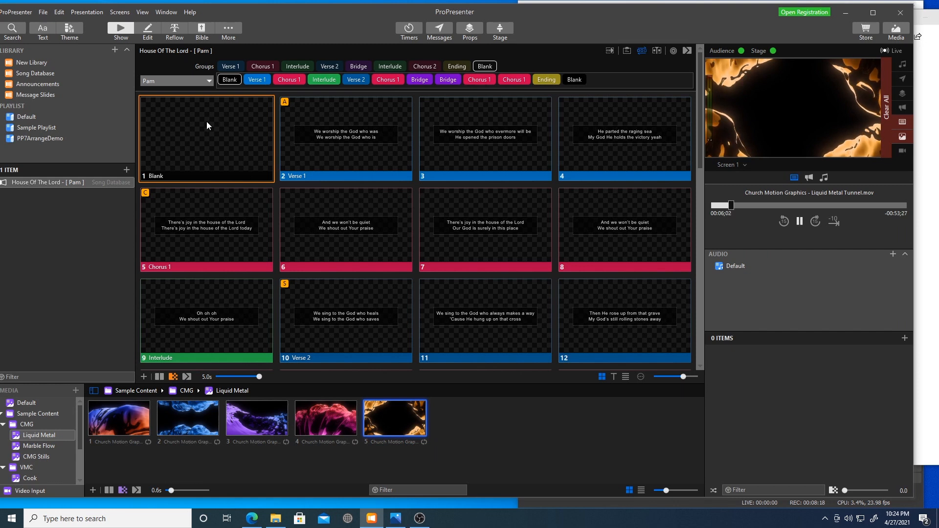
# Show Verse 1 slides 2 to 4 and the first Chorus 1 slide, number 5, live in turn.
pyautogui.click(356, 164)
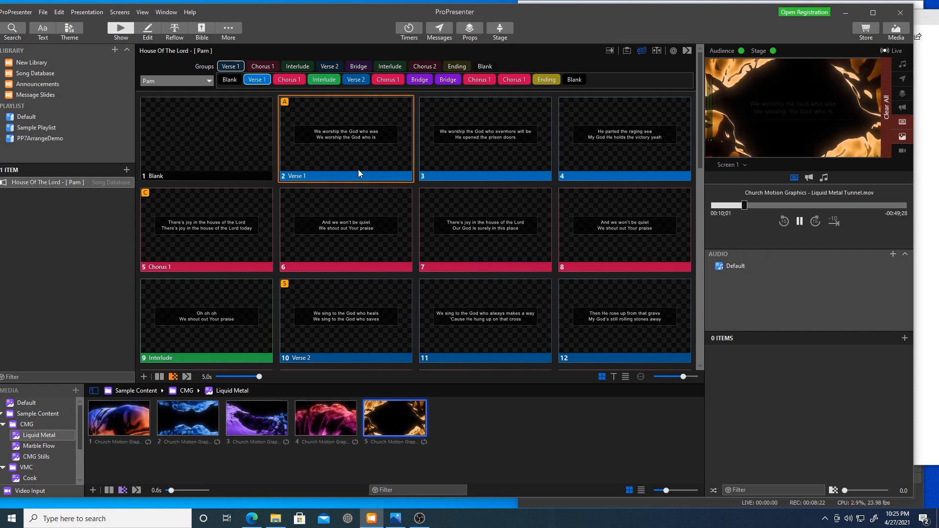
pyautogui.click(480, 150)
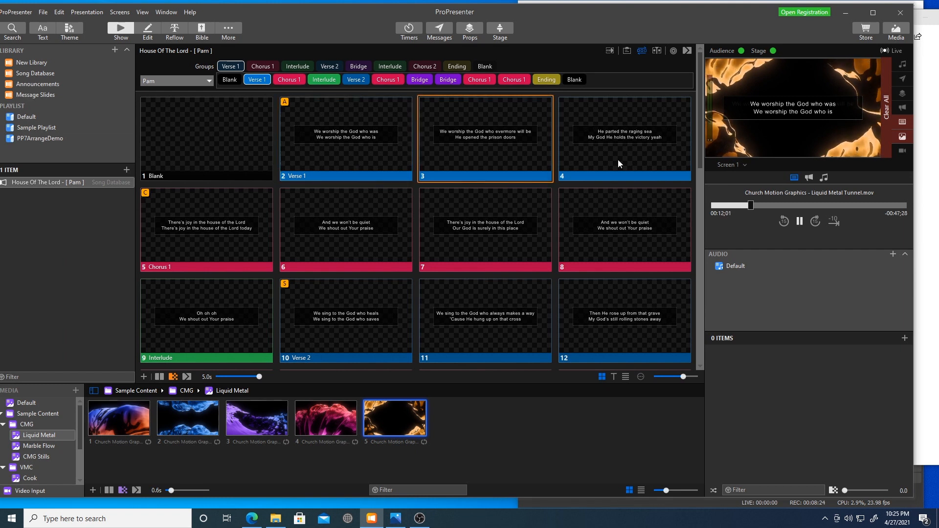
pyautogui.click(618, 159)
pyautogui.click(248, 247)
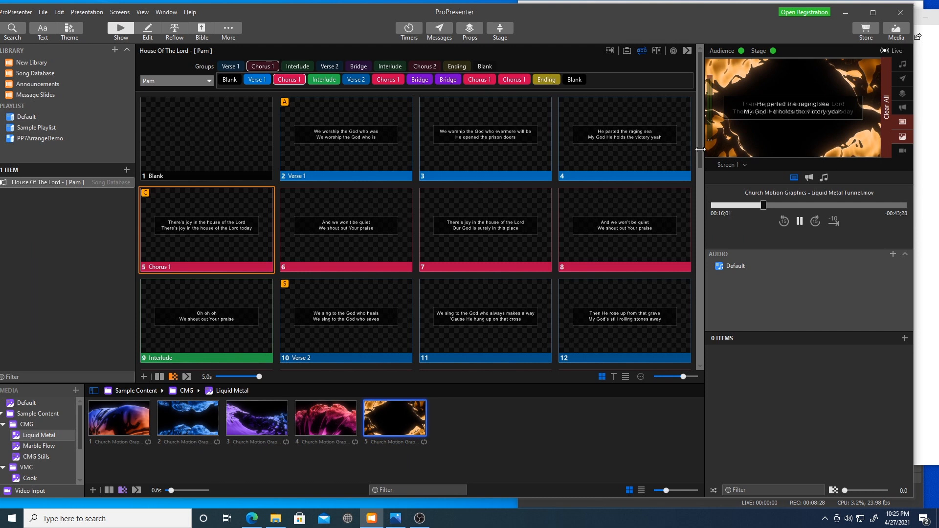
# Review the remaining slide groups and show a slide near the end of the arrangement live.
pyautogui.scroll(-2, 701, 148)
pyautogui.scroll(-4, 696, 267)
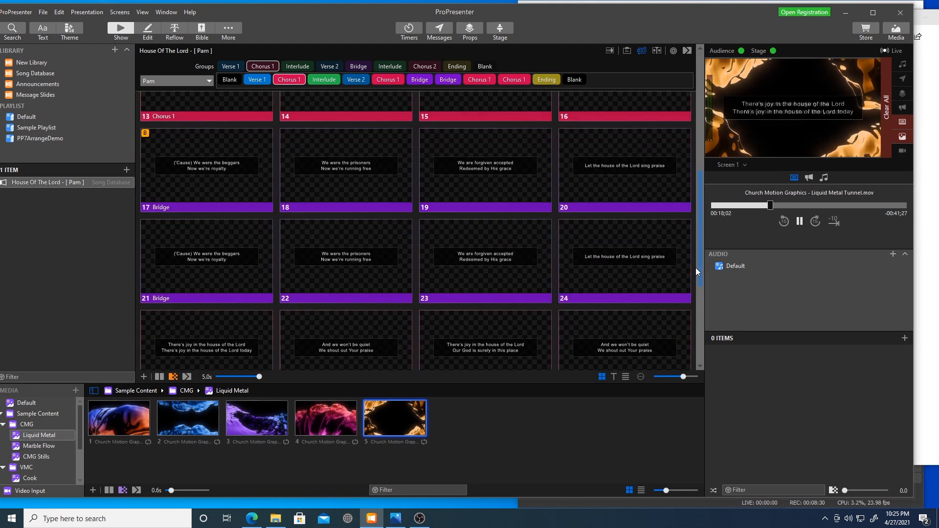
pyautogui.scroll(-1, 701, 294)
pyautogui.scroll(-3, 700, 322)
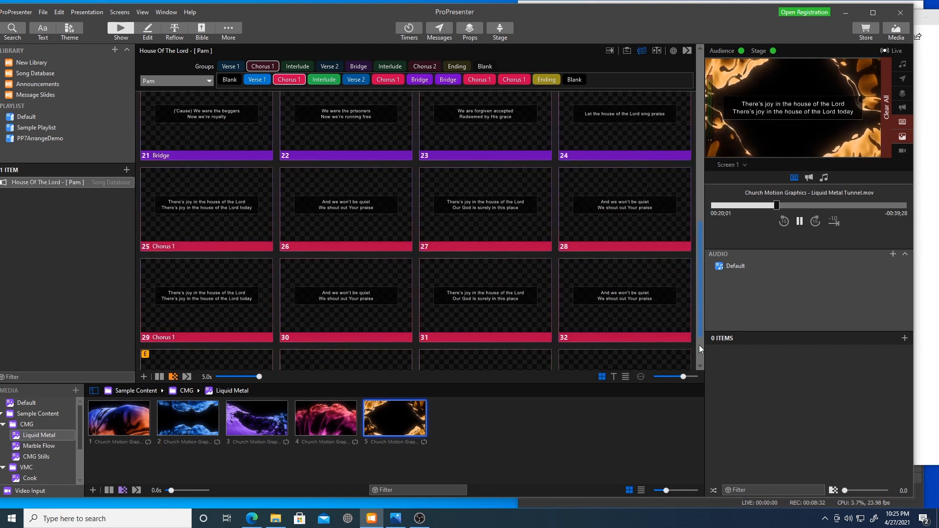
pyautogui.click(613, 313)
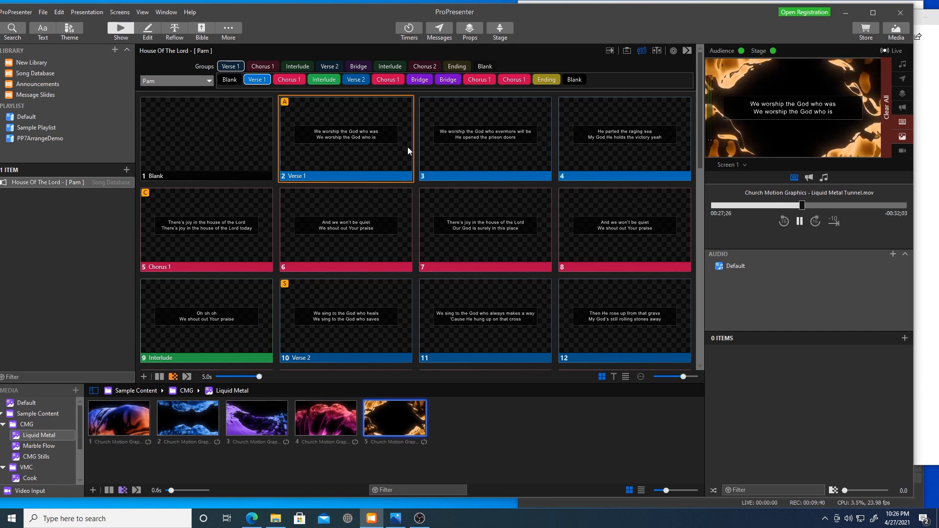
# Show Verse 1 slide 3 and Chorus 1 slides 6, 7 and 8 live in turn.
pyautogui.click(527, 167)
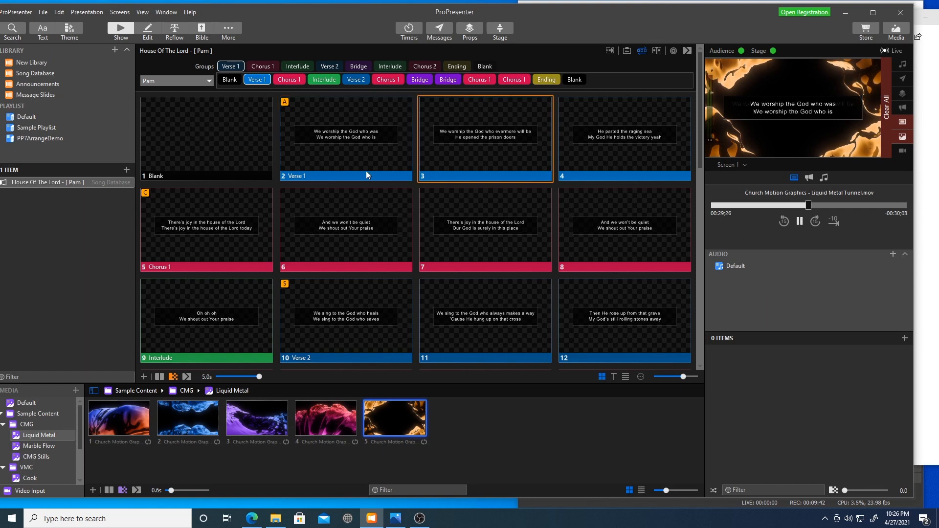
pyautogui.click(362, 244)
pyautogui.click(494, 248)
pyautogui.click(626, 249)
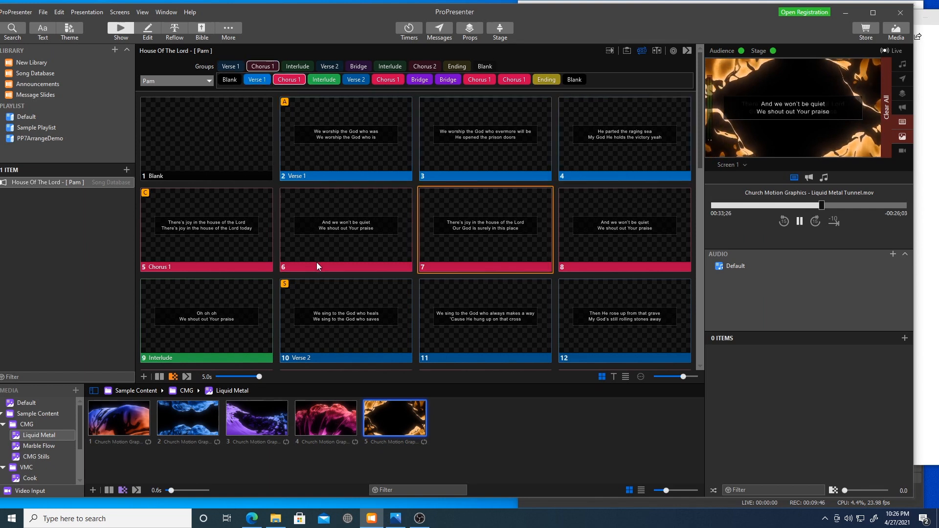
# Go to the end of the arrangement and show the first Ending slide, number 33, live.
pyautogui.scroll(-1, 239, 300)
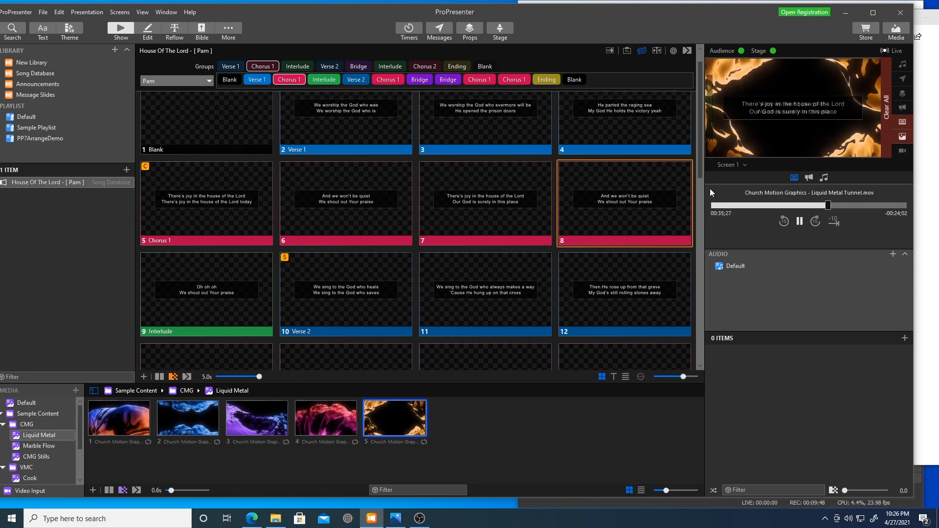
pyautogui.moveTo(700, 154); pyautogui.dragTo(689, 269)
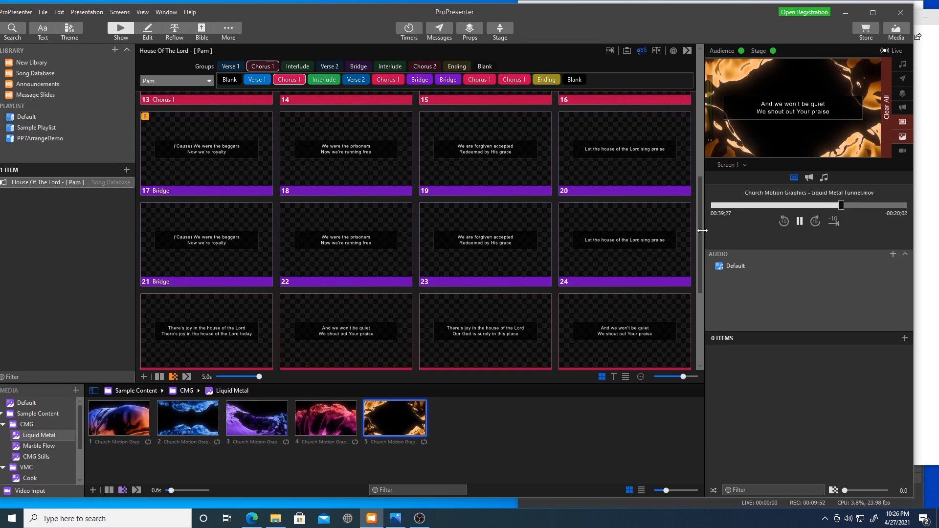
pyautogui.moveTo(700, 223); pyautogui.dragTo(697, 298)
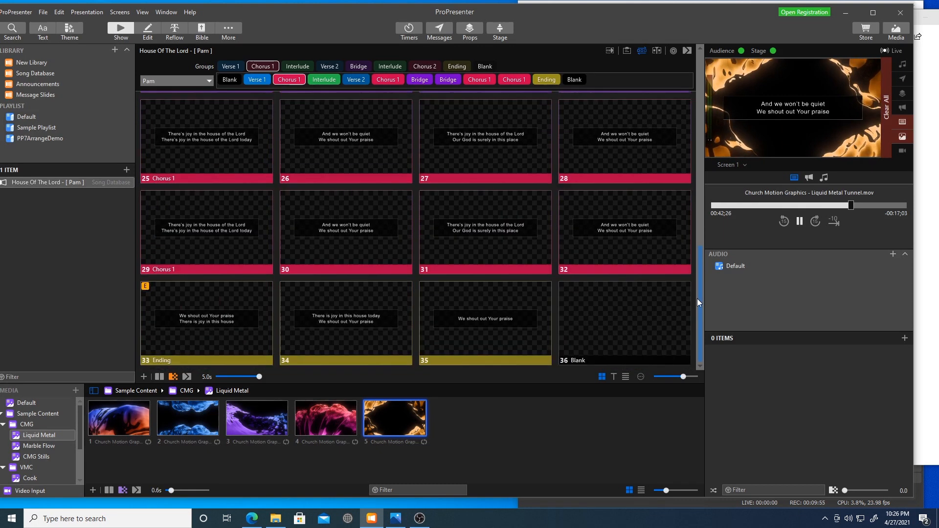
pyautogui.click(193, 324)
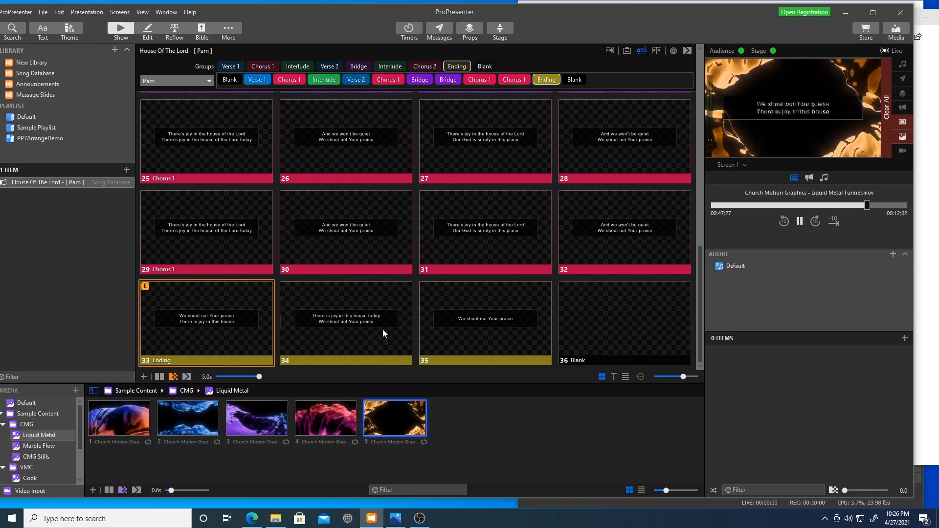
# Remove the line "There is joy in this house" from Ending slide 33, leaving only "We shout out Your praise".
pyautogui.rightClick(204, 319)
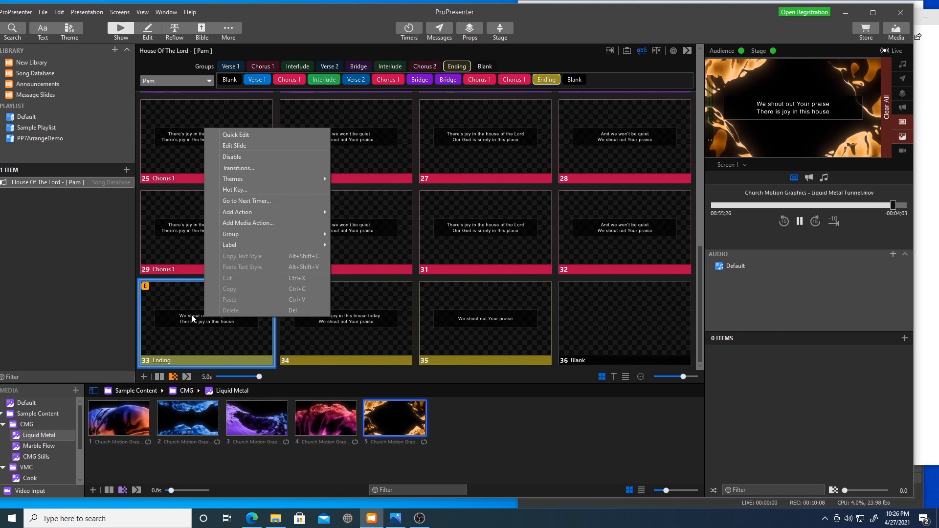
pyautogui.click(237, 134)
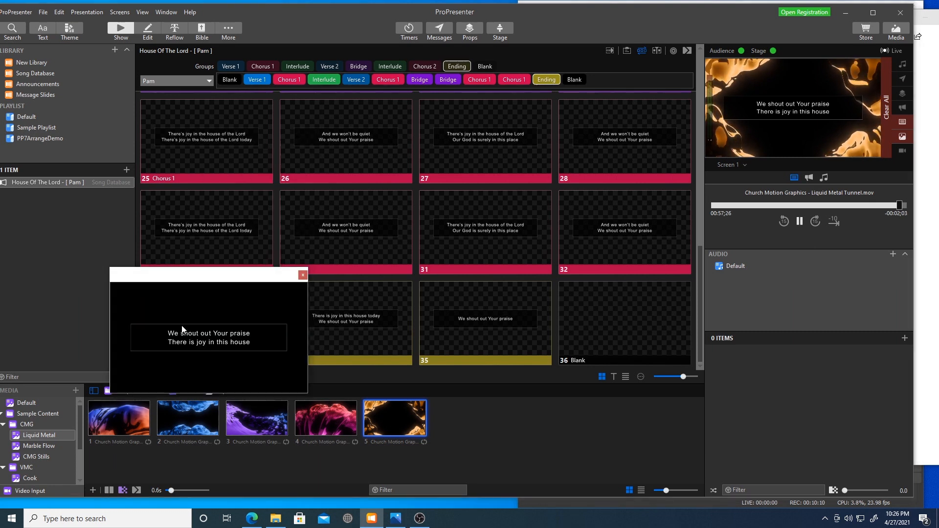
pyautogui.doubleClick(241, 342)
pyautogui.click(251, 342)
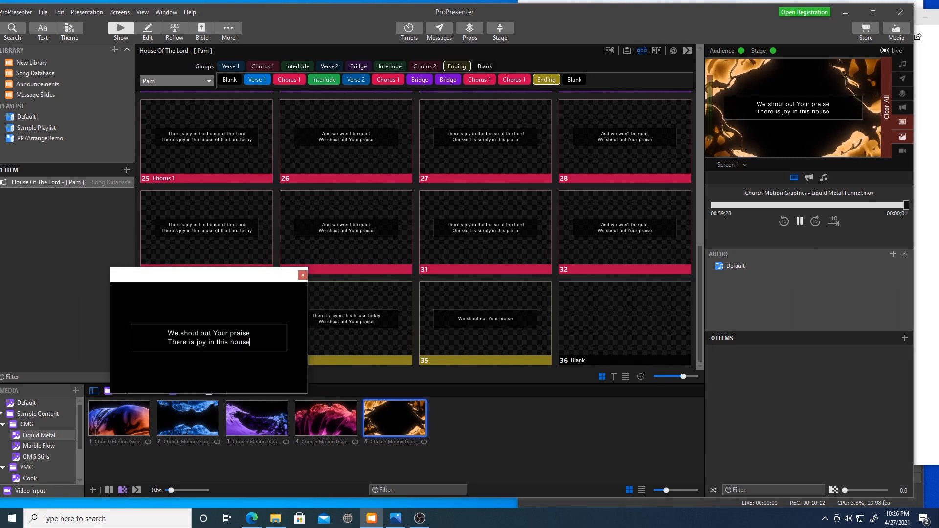
pyautogui.moveTo(251, 342); pyautogui.dragTo(168, 342)
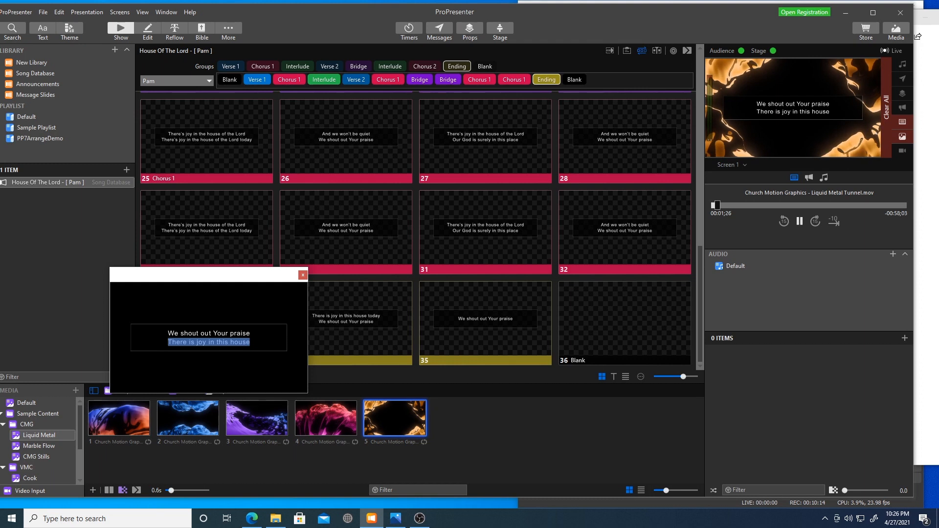
pyautogui.press('BackSpace')
pyautogui.press('BackSpace')
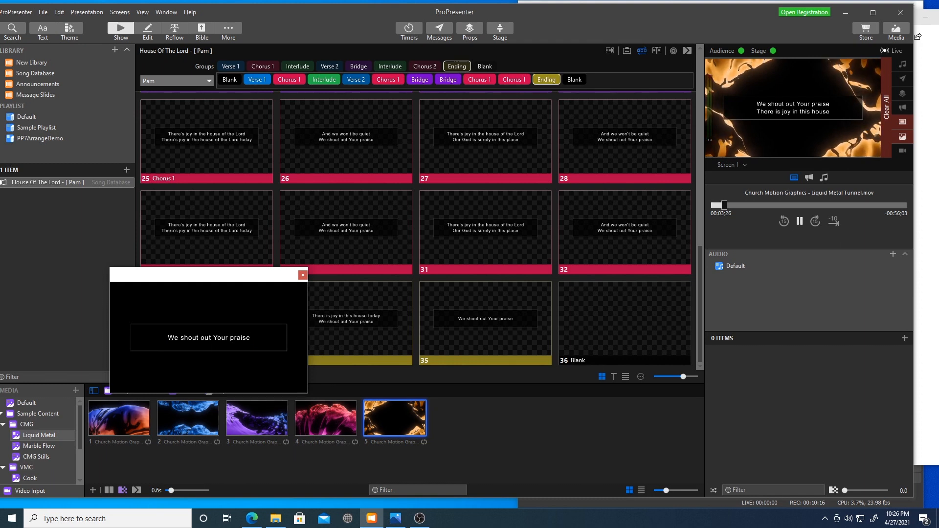
pyautogui.click(303, 275)
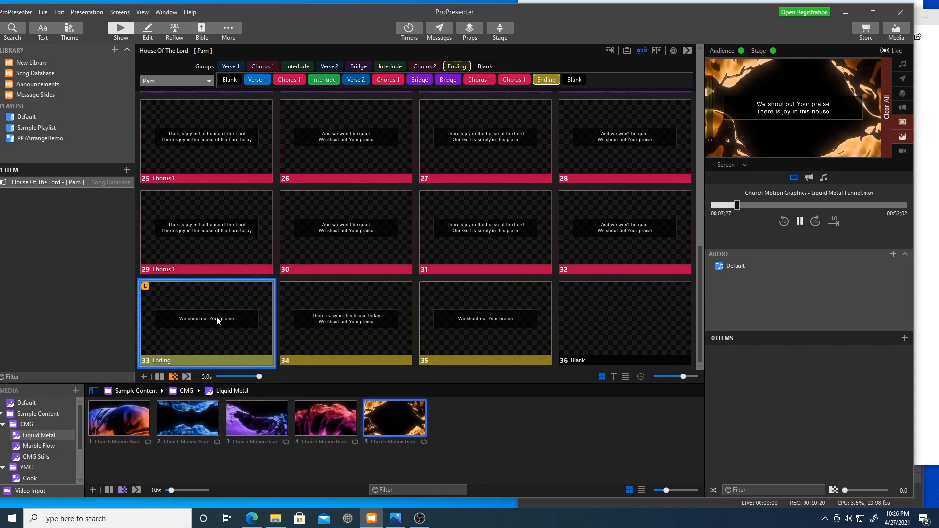
# Duplicate the "We shout out Your praise" slide 33 and place the copy directly after it in the Ending group.
pyautogui.click(315, 321)
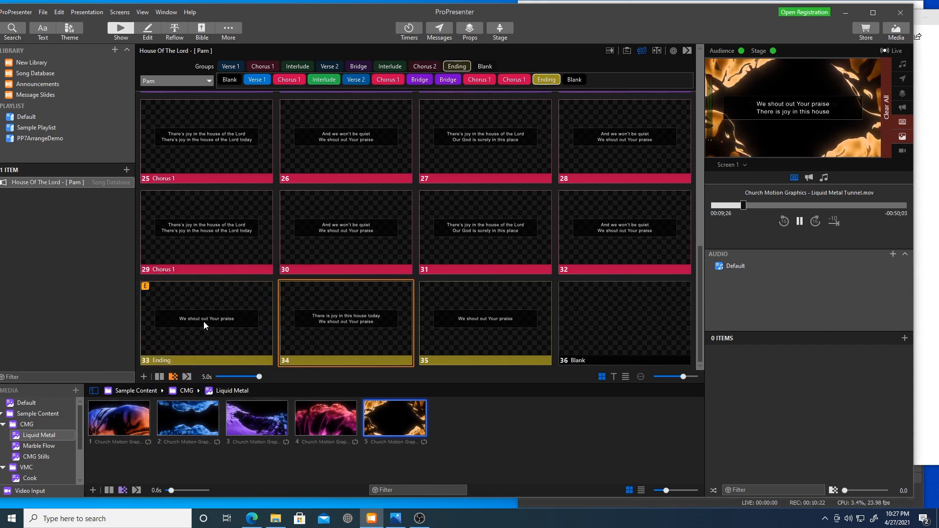
pyautogui.click(210, 321)
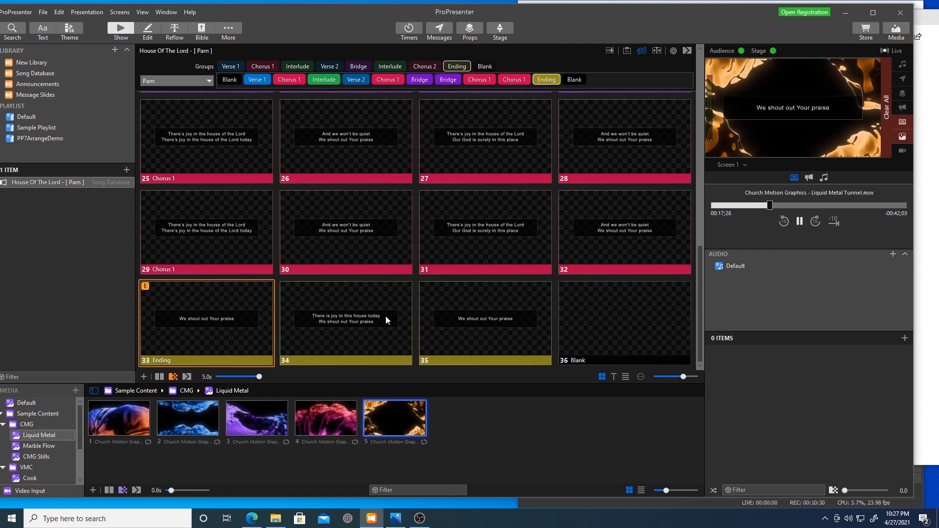
pyautogui.hotkey('ctrl', 'v')
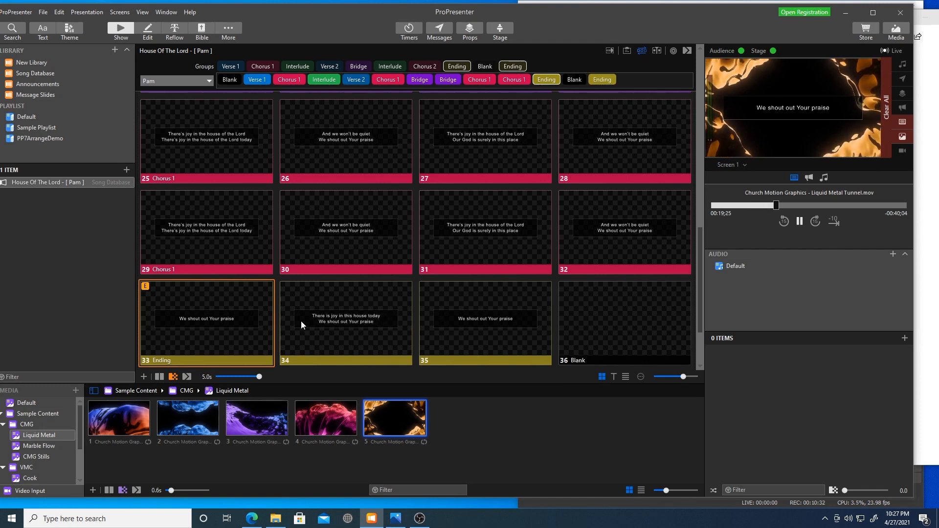
pyautogui.scroll(-3, 297, 343)
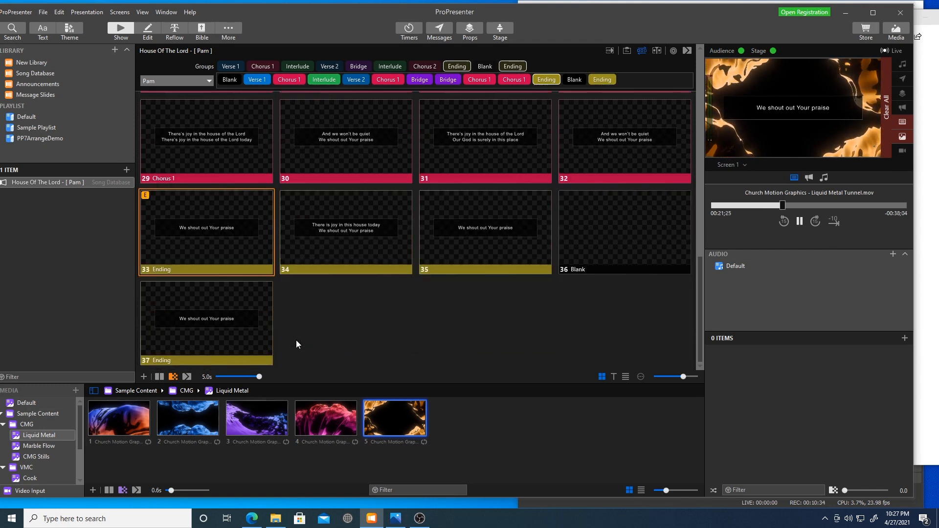
pyautogui.moveTo(271, 298); pyautogui.dragTo(303, 251)
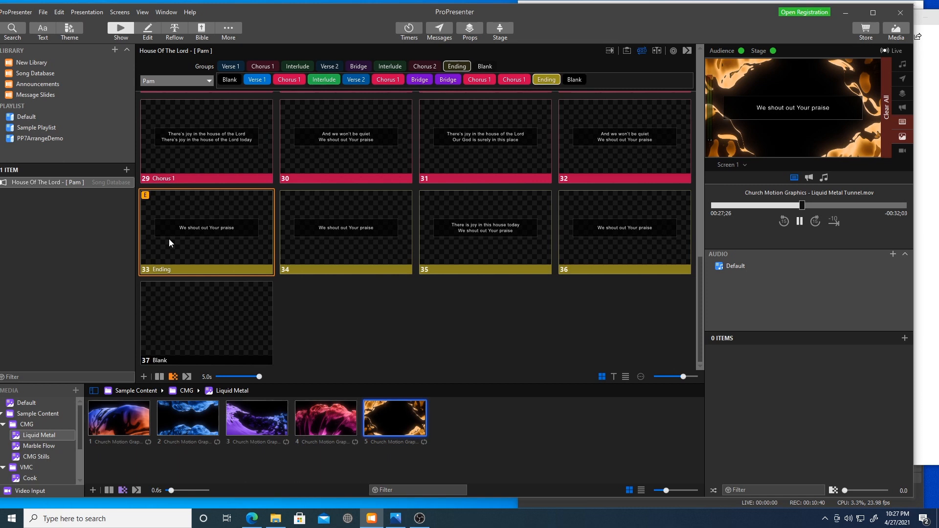
# Delete Ending slide 35, which reads "There is joy in this house today / We shout out Your praise".
pyautogui.click(503, 235)
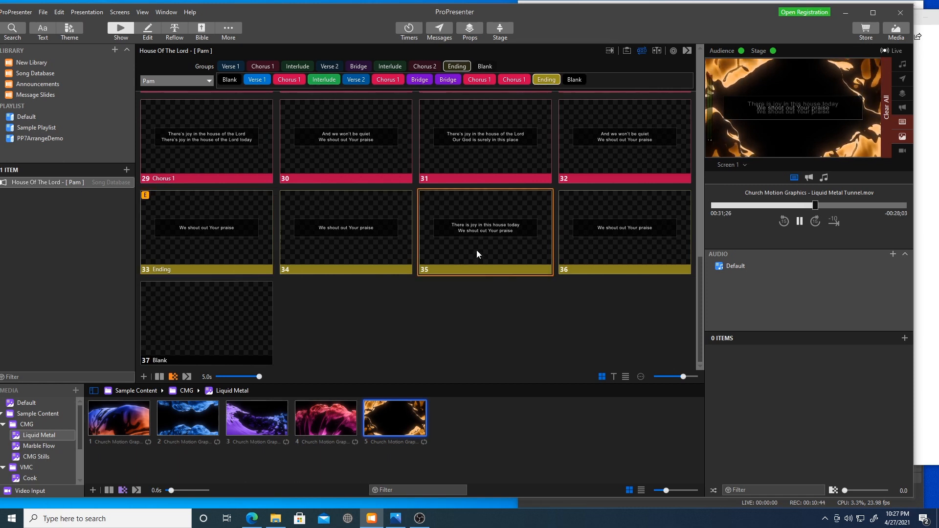
pyautogui.rightClick(476, 251)
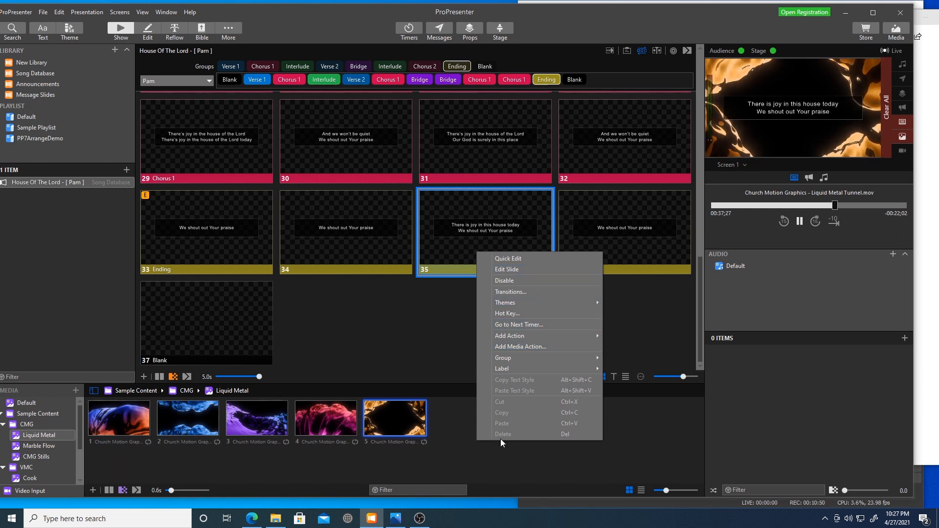
pyautogui.click(454, 258)
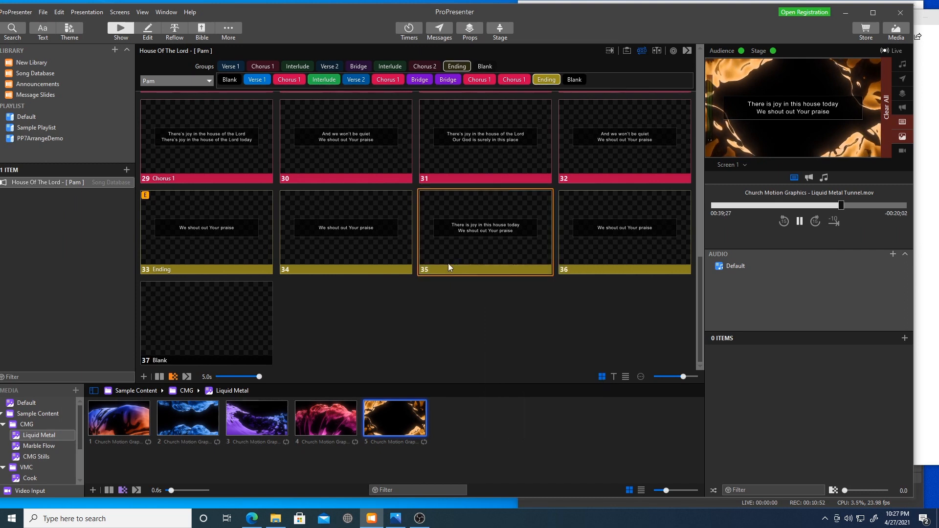
pyautogui.rightClick(449, 264)
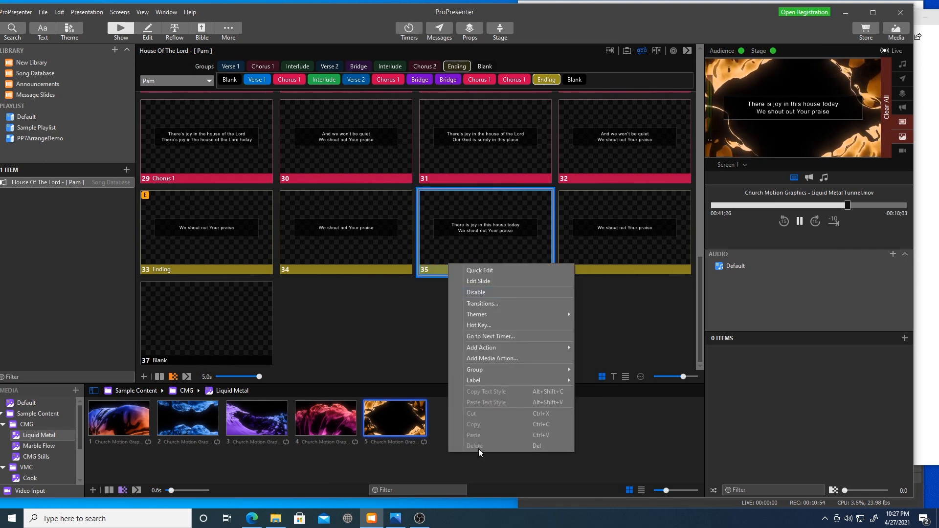
pyautogui.click(454, 216)
pyautogui.click(454, 216)
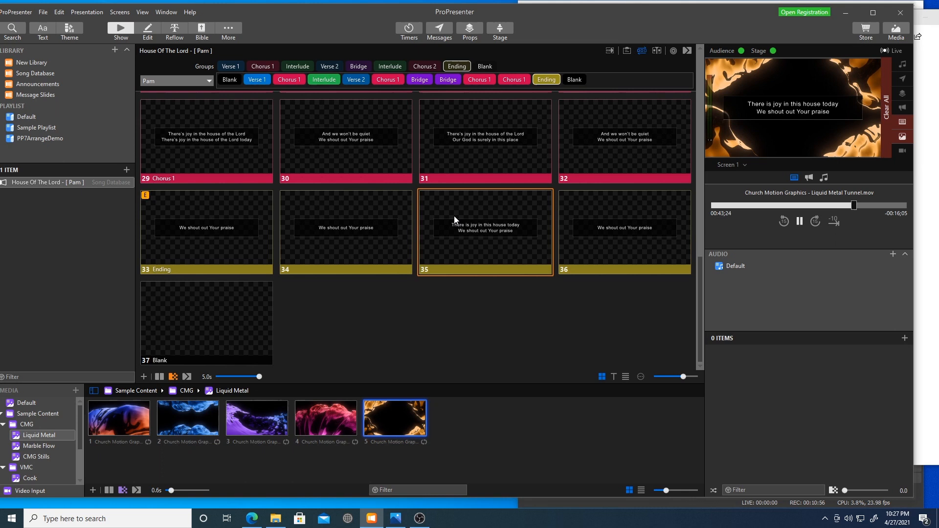
pyautogui.press('Delete')
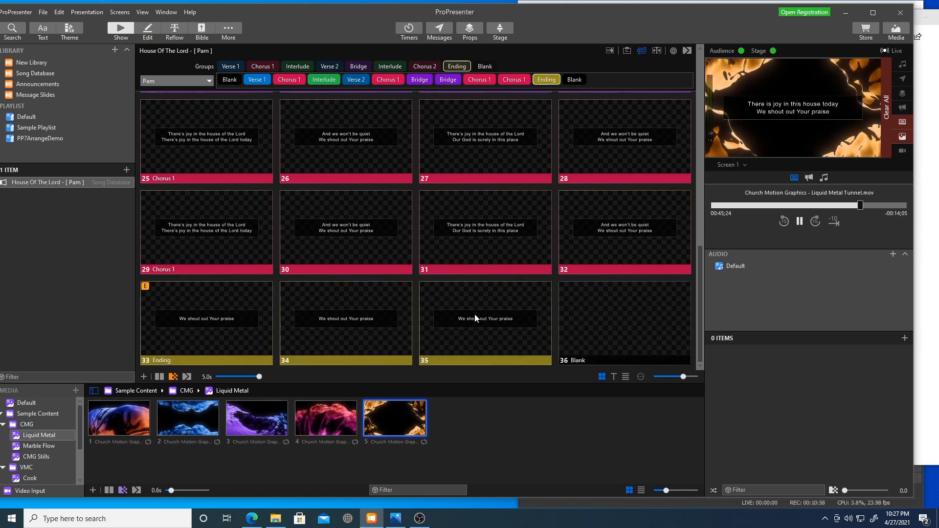
# Show the three Ending slides live in turn and paste a fourth "We shout out Your praise" slide into the Ending group.
pyautogui.click(206, 333)
pyautogui.click(375, 339)
pyautogui.click(495, 337)
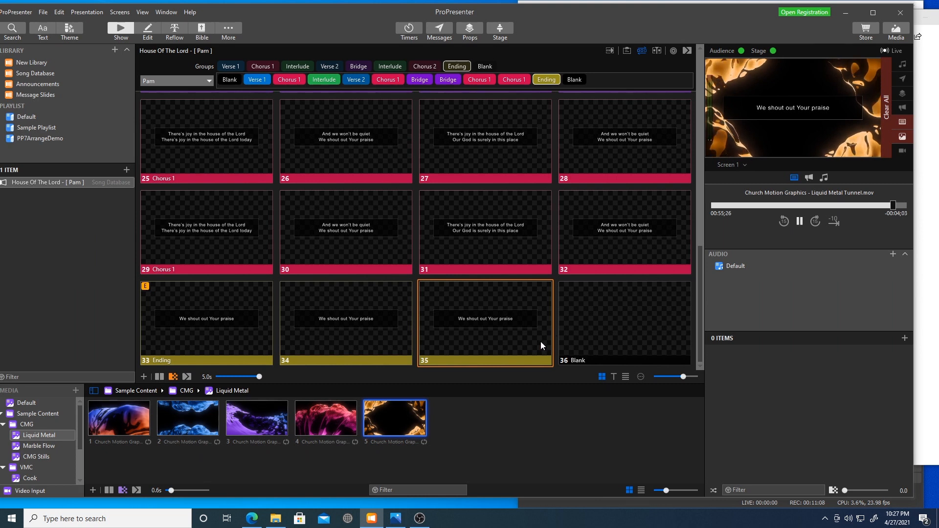
pyautogui.hotkey('ctrl', 'v')
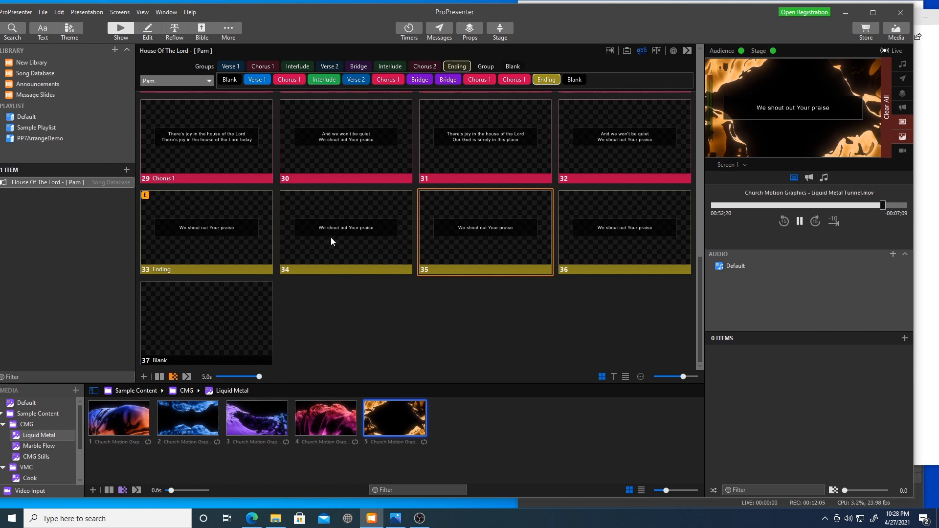
# Show the first Ending slide, number 33, live and look through the commands available for it.
pyautogui.click(225, 264)
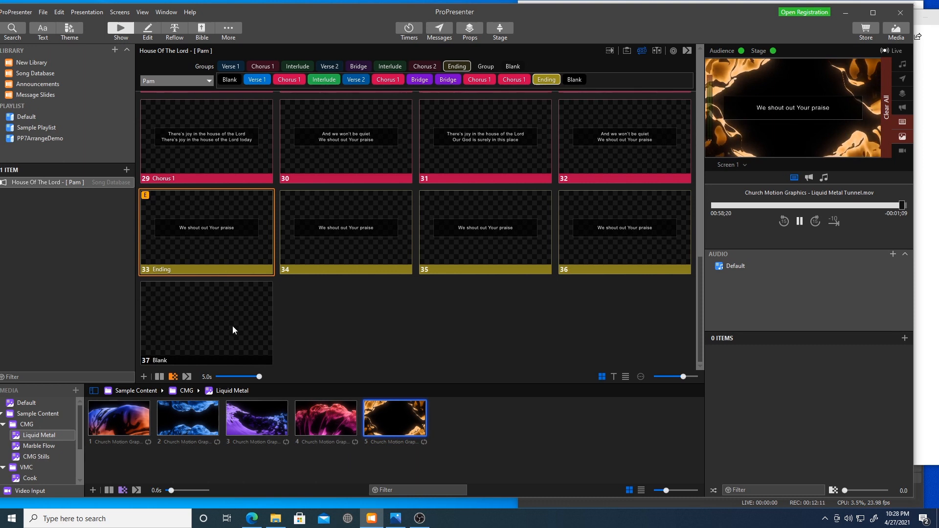
pyautogui.click(224, 308)
pyautogui.click(224, 270)
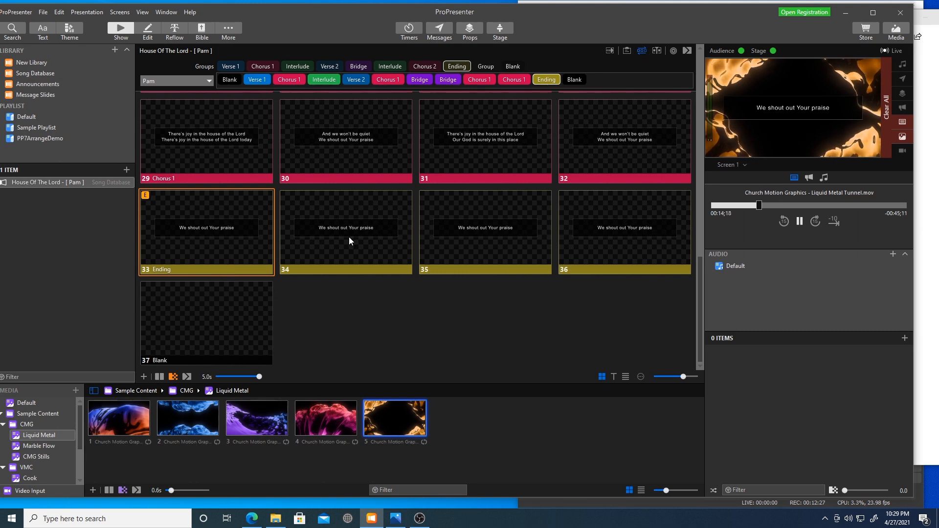
pyautogui.rightClick(227, 270)
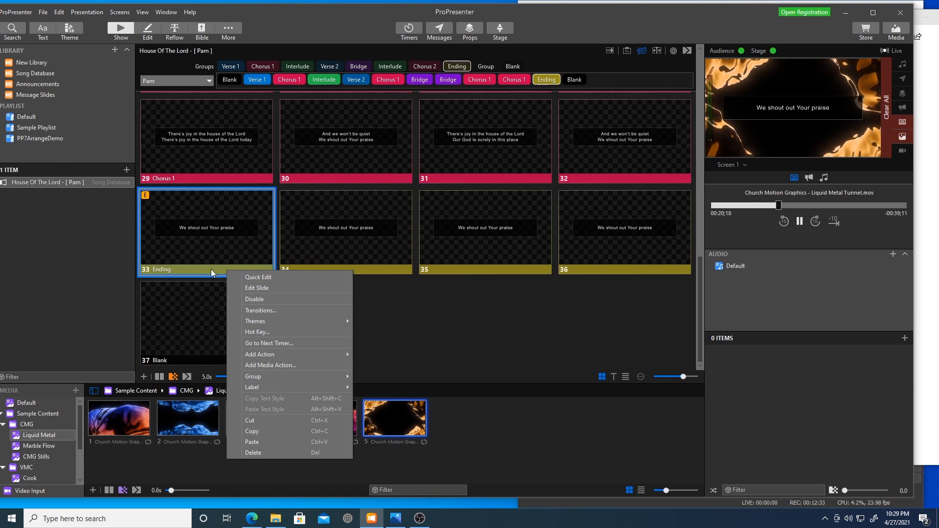
pyautogui.click(210, 256)
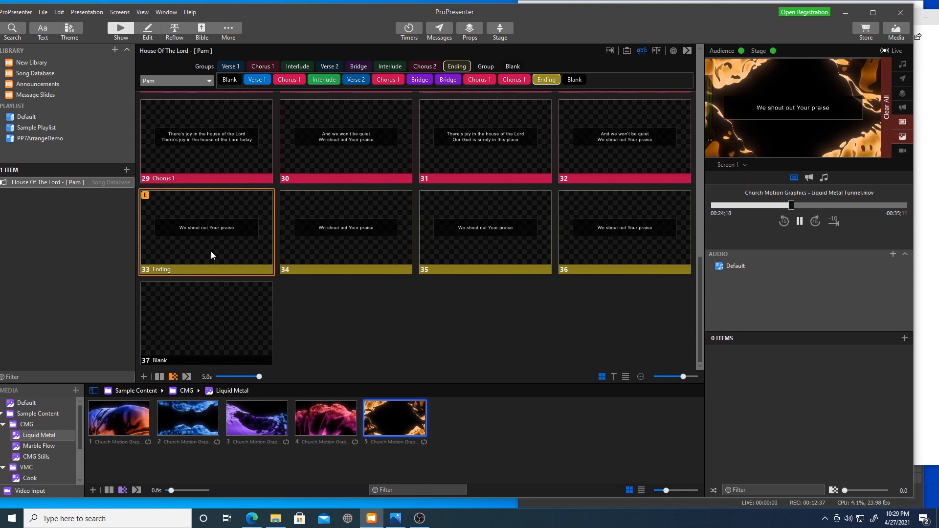
# Step through the Ending slides live up to slide 36, and return to Ending slide 33.
pyautogui.click(344, 260)
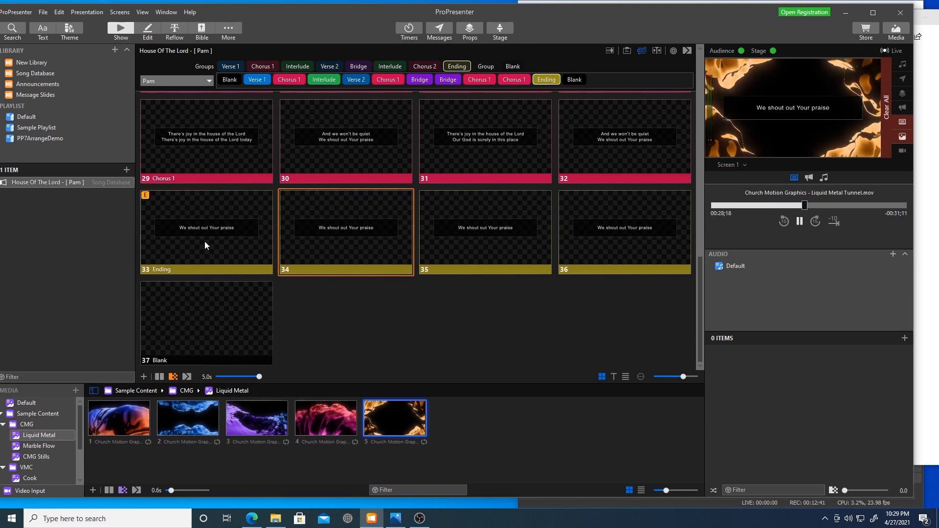
pyautogui.press('Left')
pyautogui.press('Right')
pyautogui.press('Right')
pyautogui.press('Right')
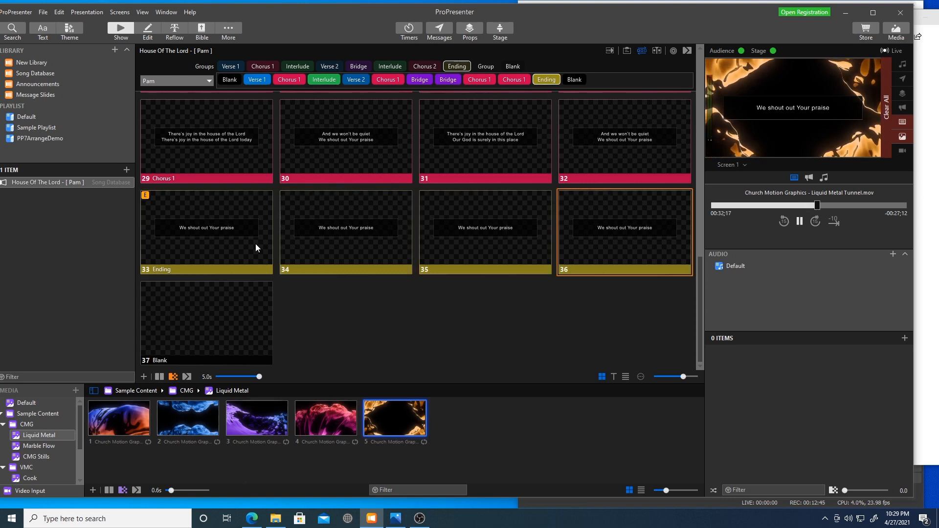
pyautogui.click(230, 256)
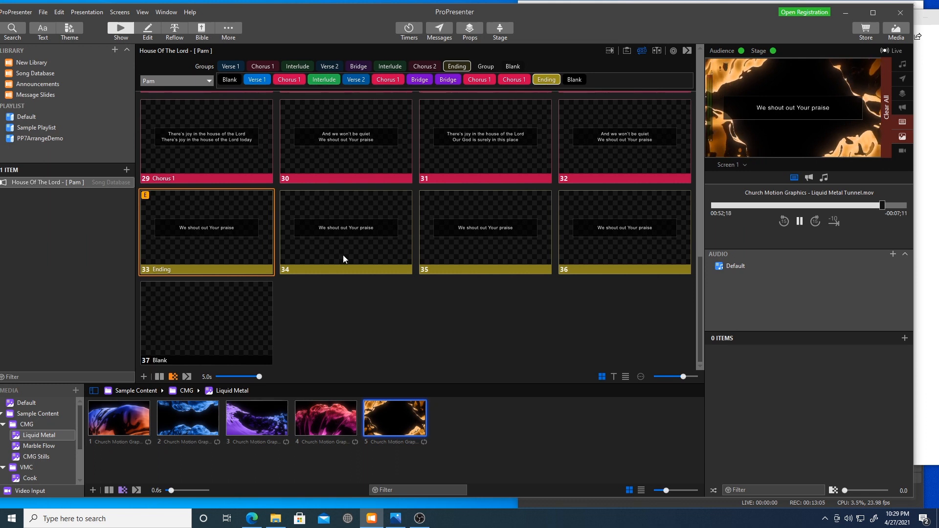
# Go back to the last Chorus 1 and show its slides 29 to 32 live in turn.
pyautogui.scroll(3, 342, 254)
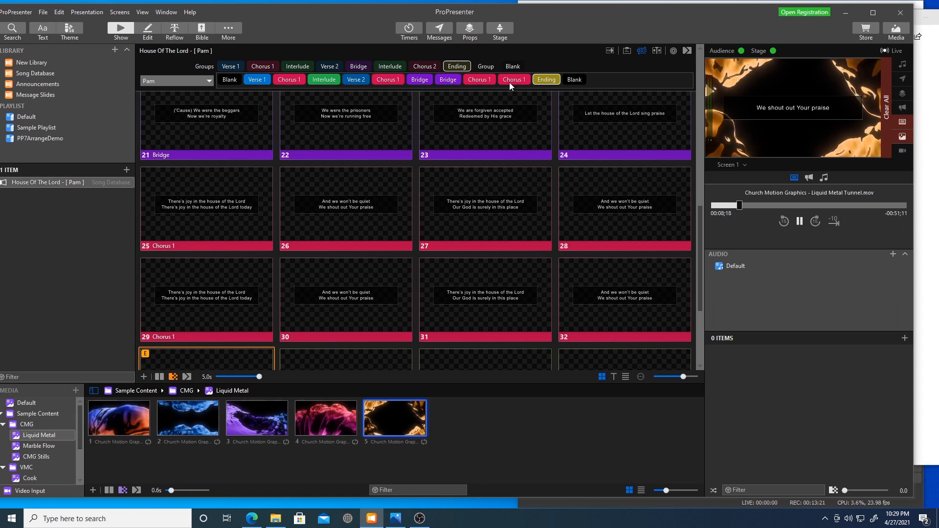
pyautogui.scroll(-1, 586, 182)
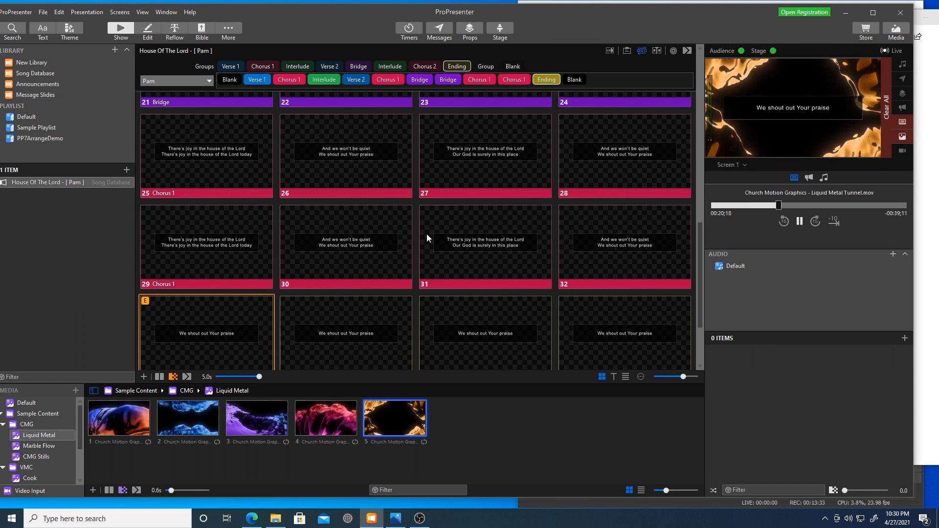
pyautogui.click(225, 253)
pyautogui.click(374, 245)
pyautogui.click(499, 238)
pyautogui.click(630, 246)
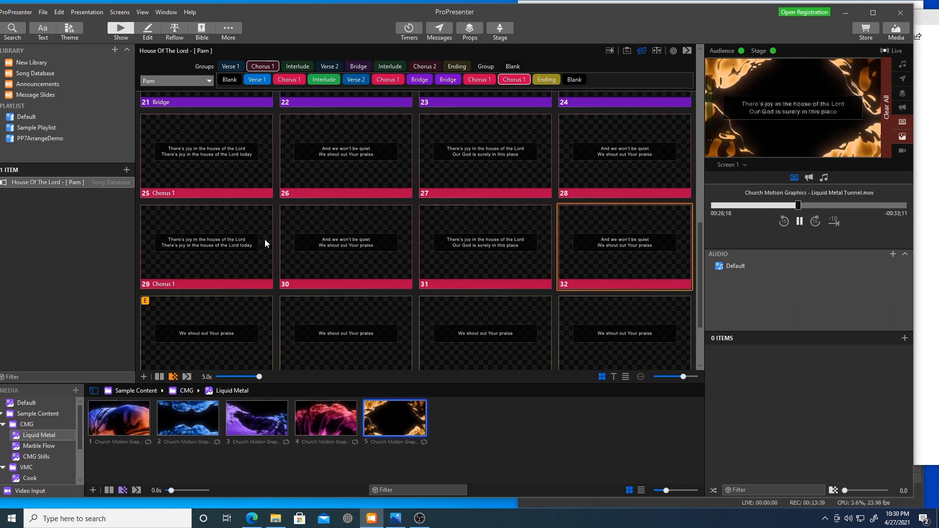
# Show the final slide of the last Chorus 1, number 32, live and delete it.
pyautogui.click(606, 246)
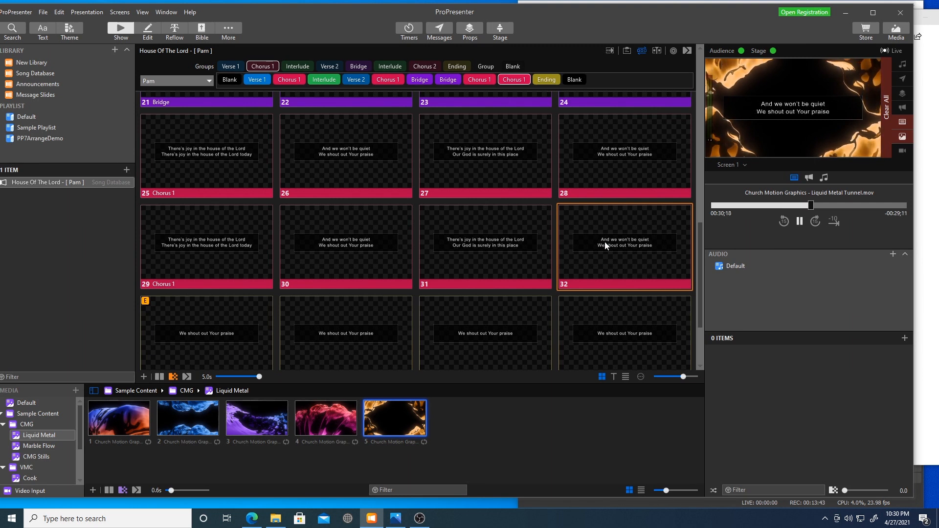
pyautogui.rightClick(605, 242)
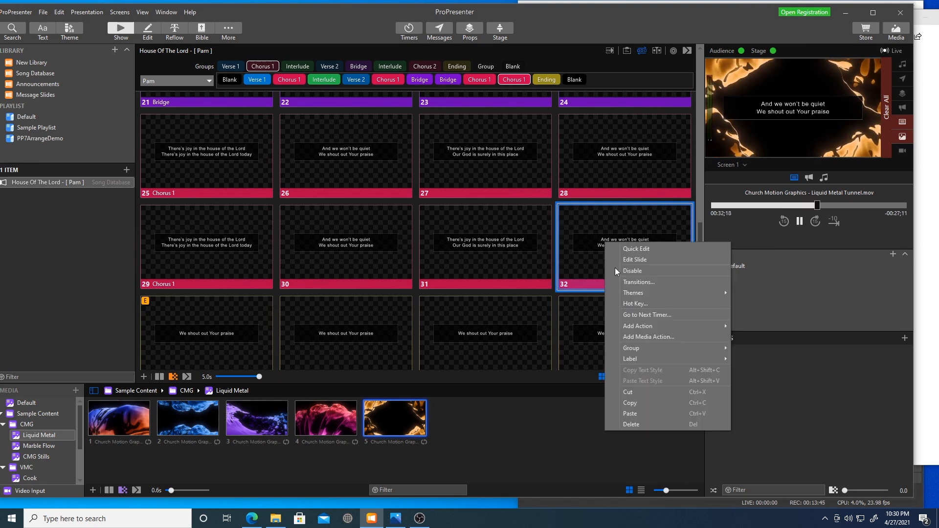
pyautogui.click(631, 425)
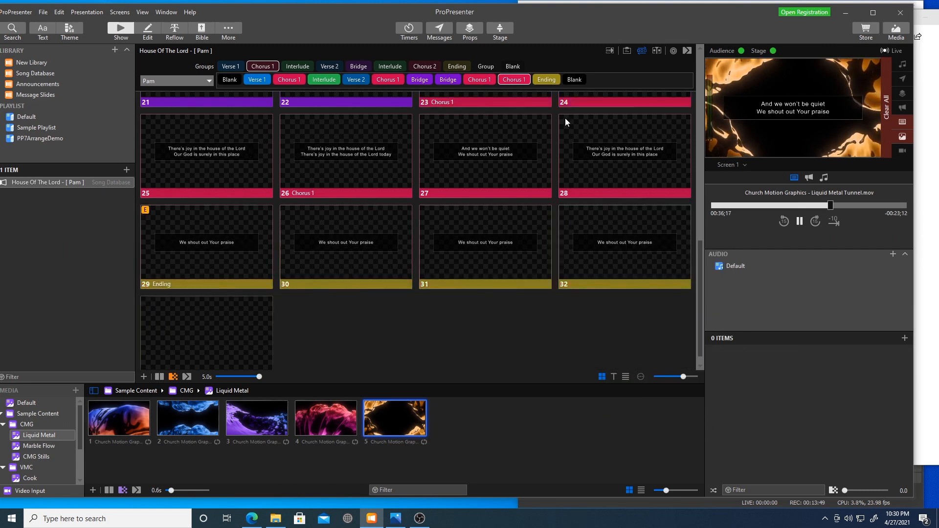
# Step through Chorus 1 slides 23 to 28 live and undo the chorus slide deletion.
pyautogui.scroll(2, 593, 162)
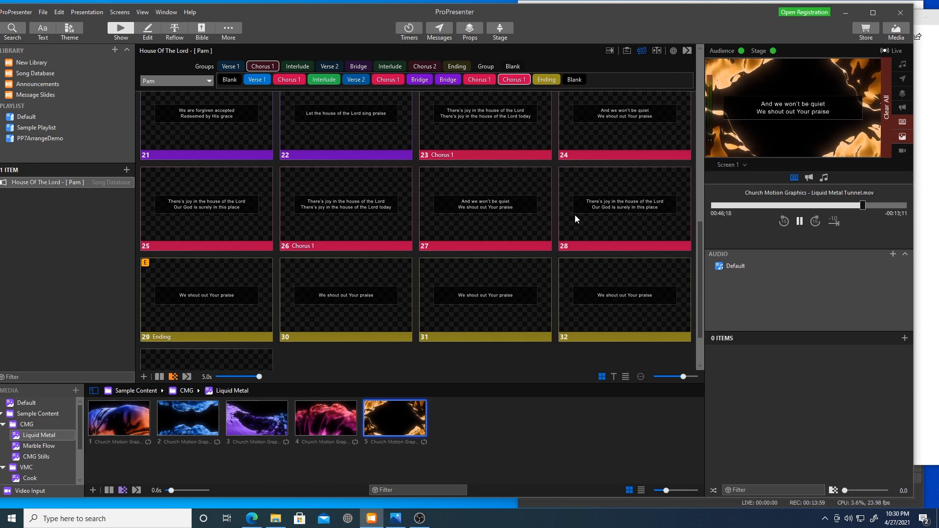
pyautogui.click(490, 136)
pyautogui.click(620, 137)
pyautogui.click(229, 221)
pyautogui.click(357, 227)
pyautogui.click(507, 224)
pyautogui.click(636, 221)
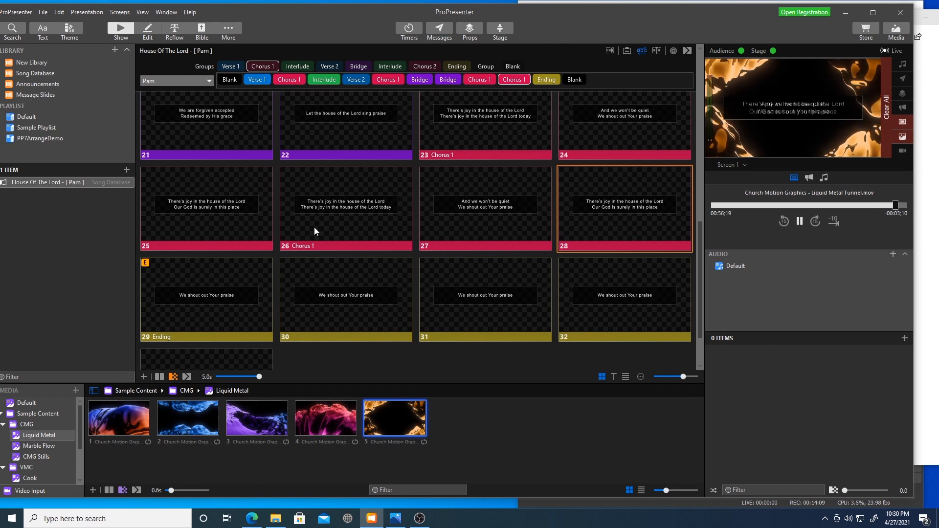
pyautogui.click(336, 232)
pyautogui.click(651, 234)
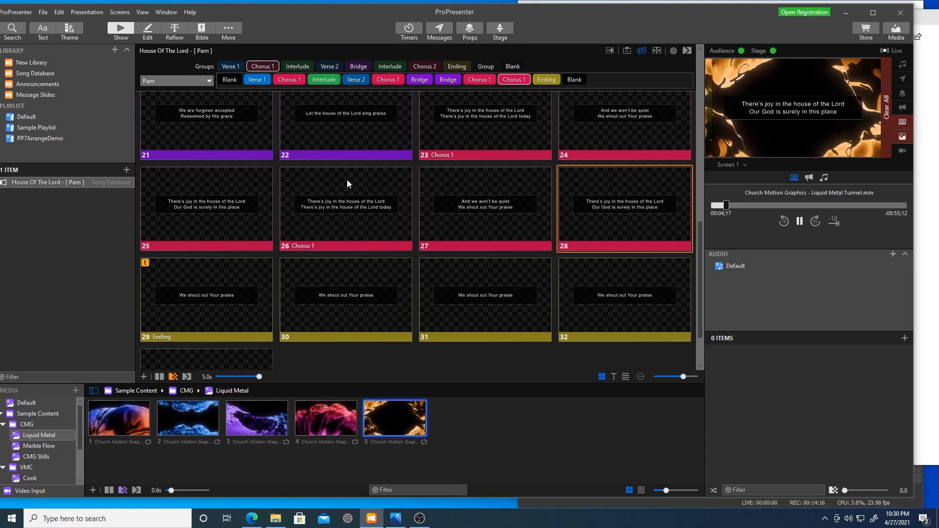
pyautogui.moveTo(347, 180); pyautogui.dragTo(347, 181)
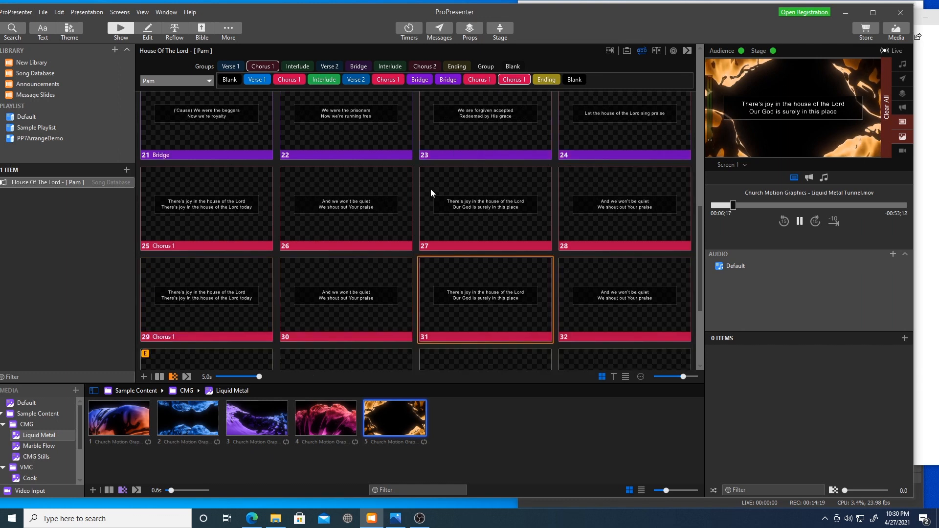
# Show Chorus 1 slides 29, 32 and 25 live in turn.
pyautogui.scroll(-1, 606, 237)
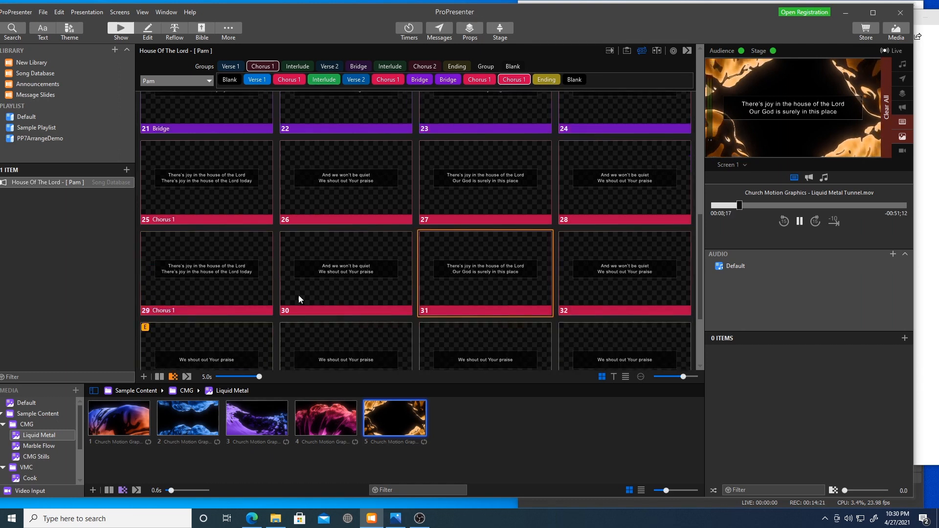
pyautogui.click(179, 303)
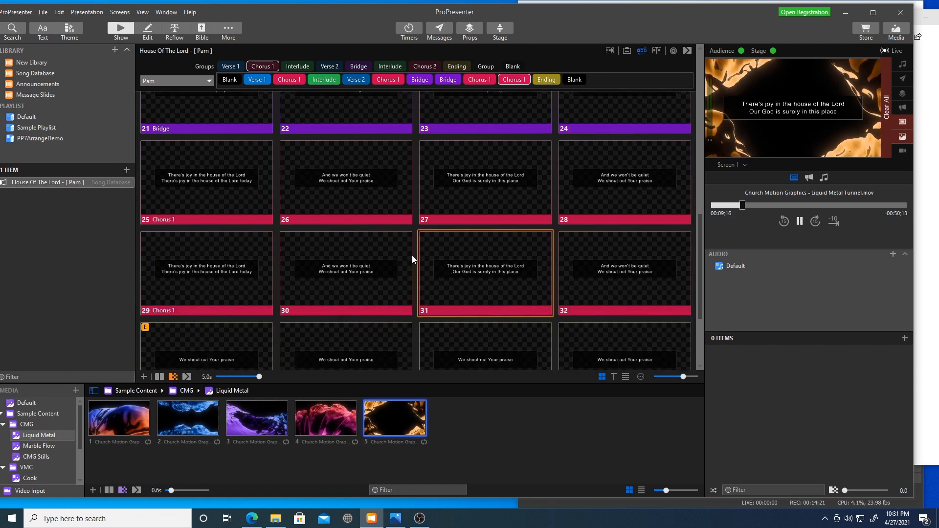
pyautogui.click(596, 275)
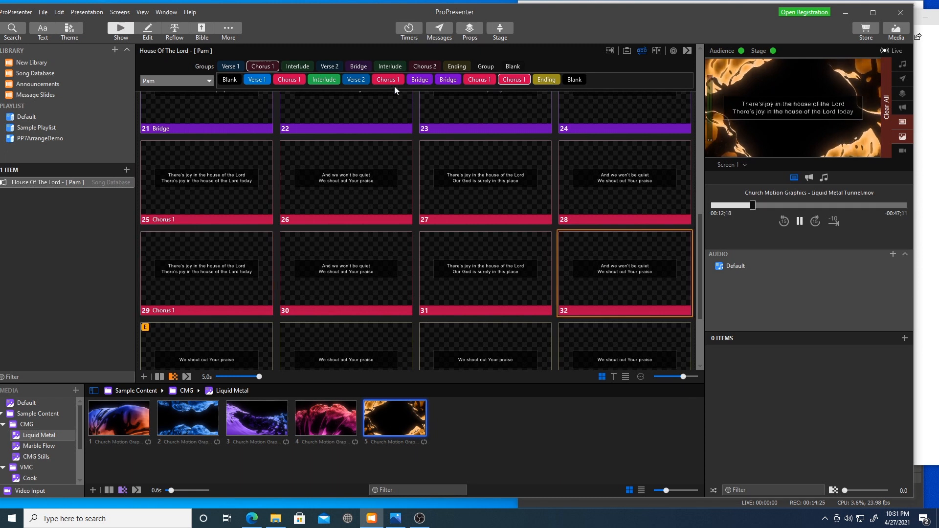
pyautogui.click(215, 201)
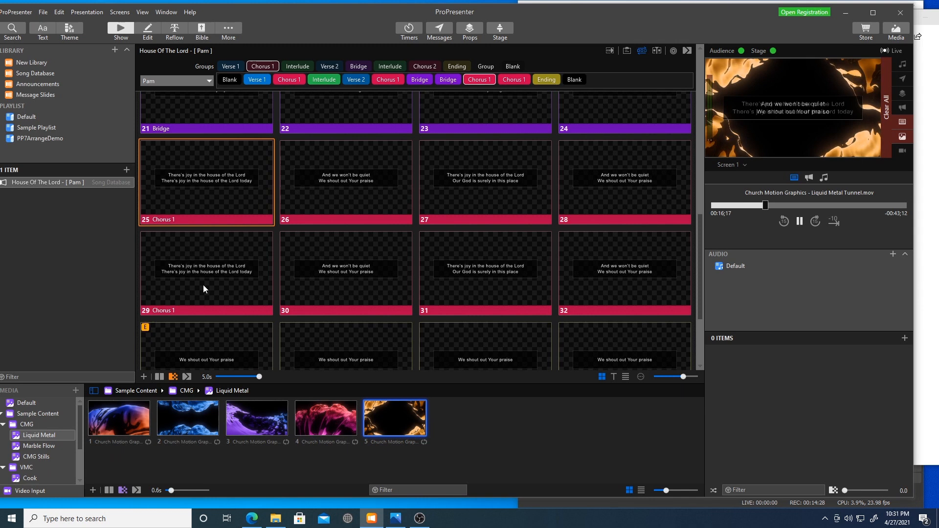
# Show slide 29 live and copy all four slides of the last Chorus 1, 29 to 32.
pyautogui.click(203, 285)
pyautogui.keyDown('shift'); pyautogui.click(638, 298); pyautogui.keyUp('shift')
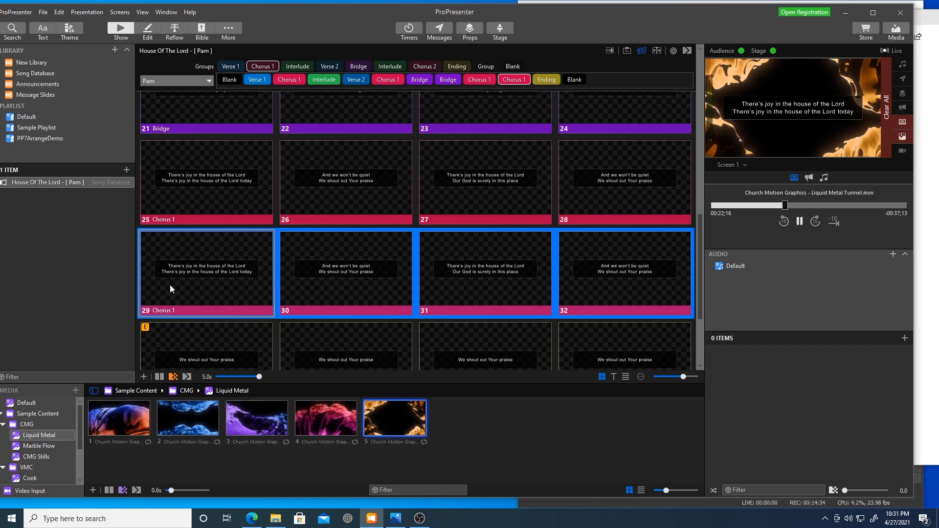
pyautogui.click(210, 305)
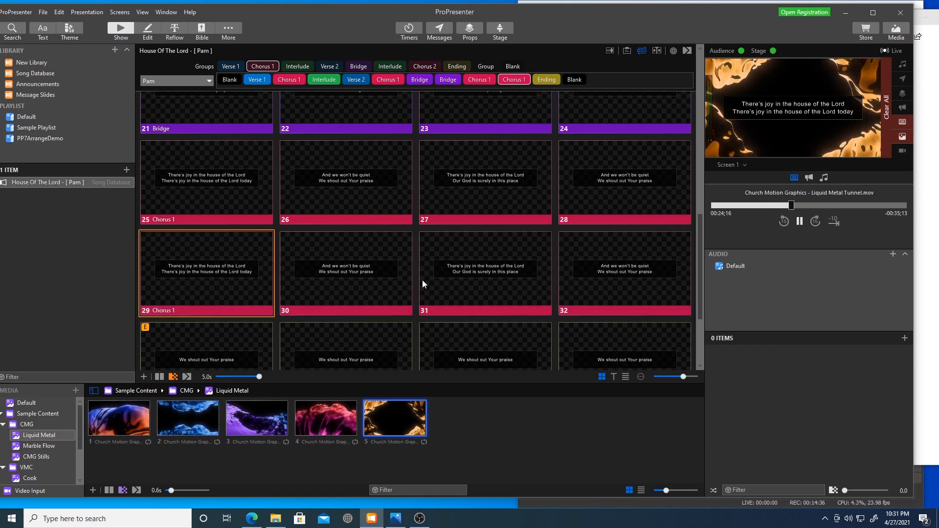
pyautogui.keyDown('shift'); pyautogui.click(643, 288); pyautogui.keyUp('shift')
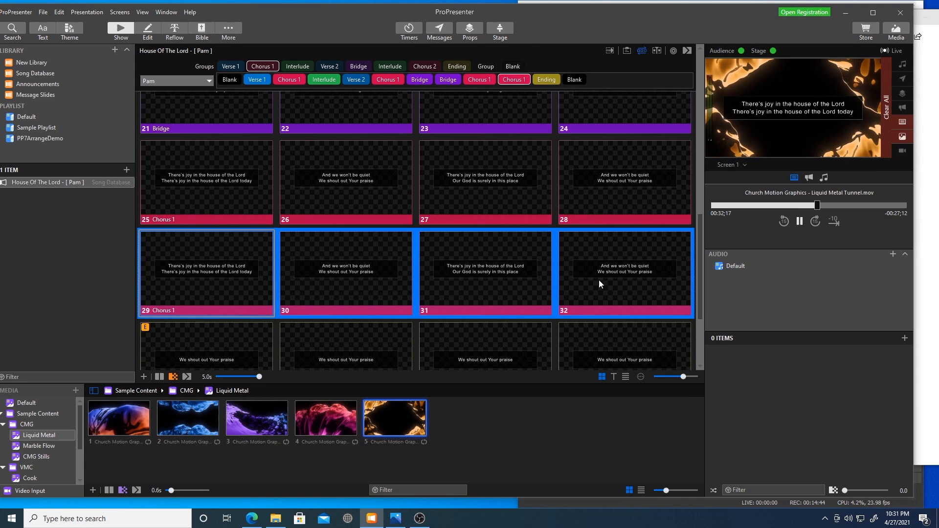
# Replace the last Chorus 1 in the Pam arrangement with a separate group pasted from the copied slides, placed just before Ending.
pyautogui.moveTo(526, 78)
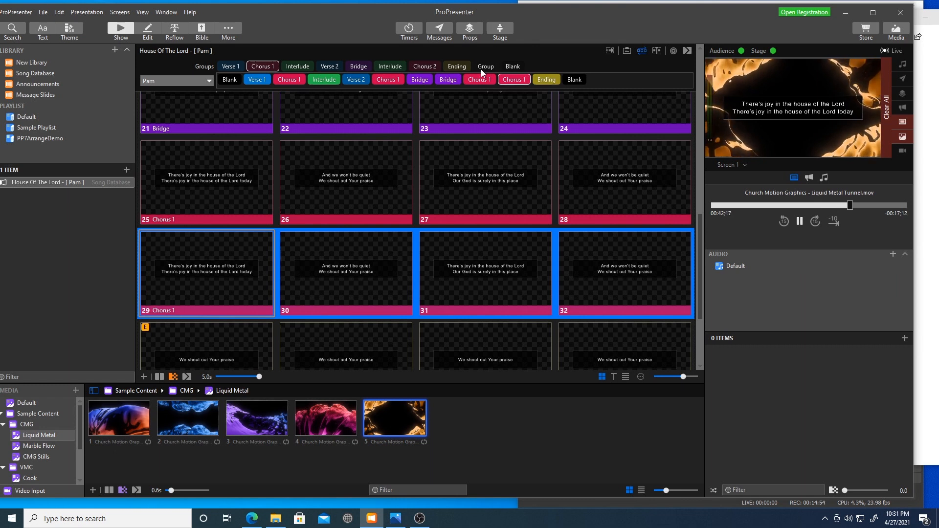
pyautogui.click(526, 80)
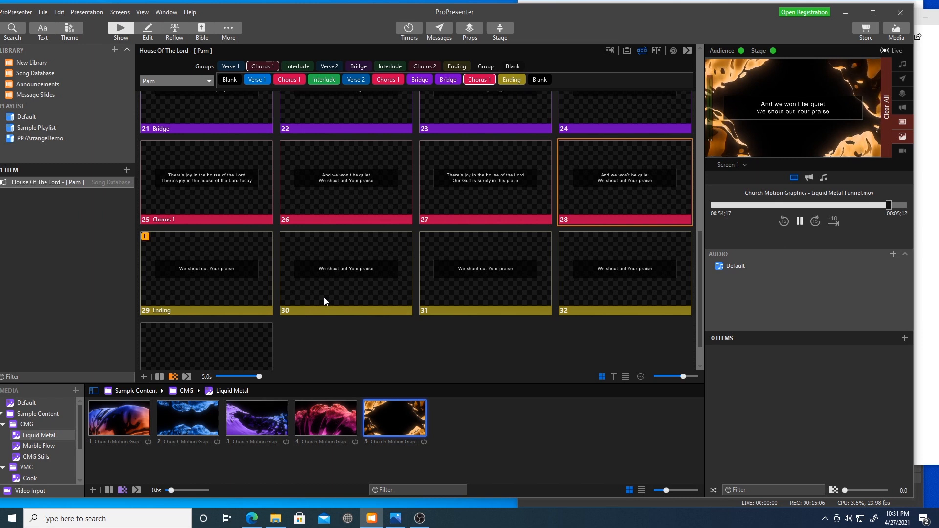
pyautogui.hotkey('ctrl', 'v')
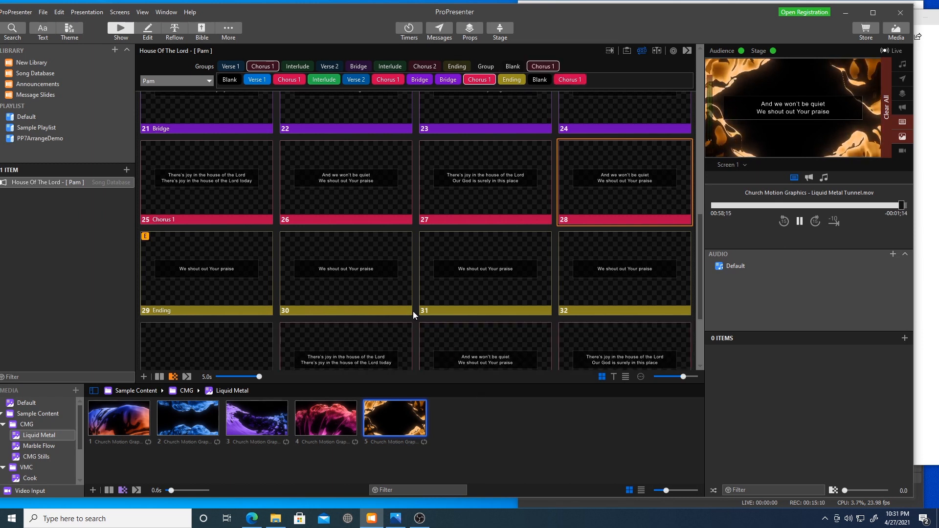
pyautogui.scroll(-2, 402, 316)
pyautogui.moveTo(567, 78)
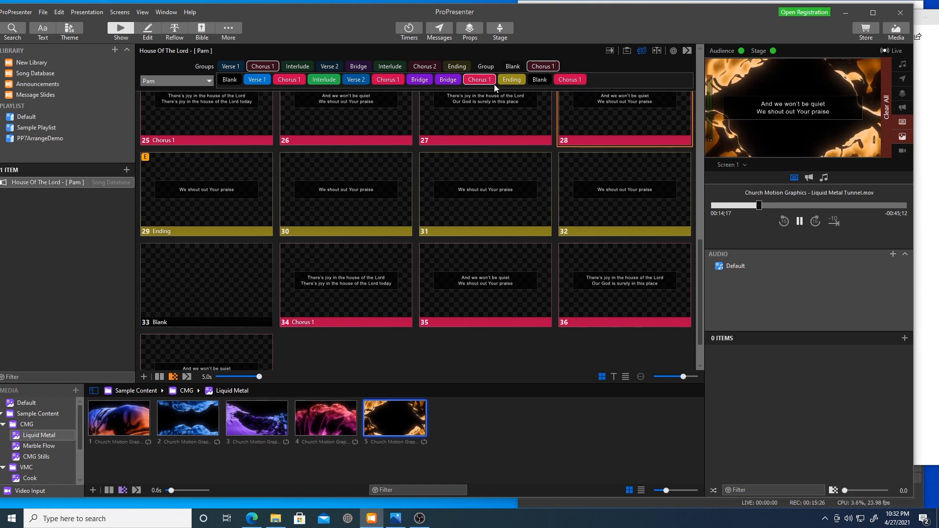
pyautogui.moveTo(567, 79)
pyautogui.mouseDown()
pyautogui.moveTo(522, 72)
pyautogui.moveTo(485, 90)
pyautogui.moveTo(497, 80)
pyautogui.mouseUp()
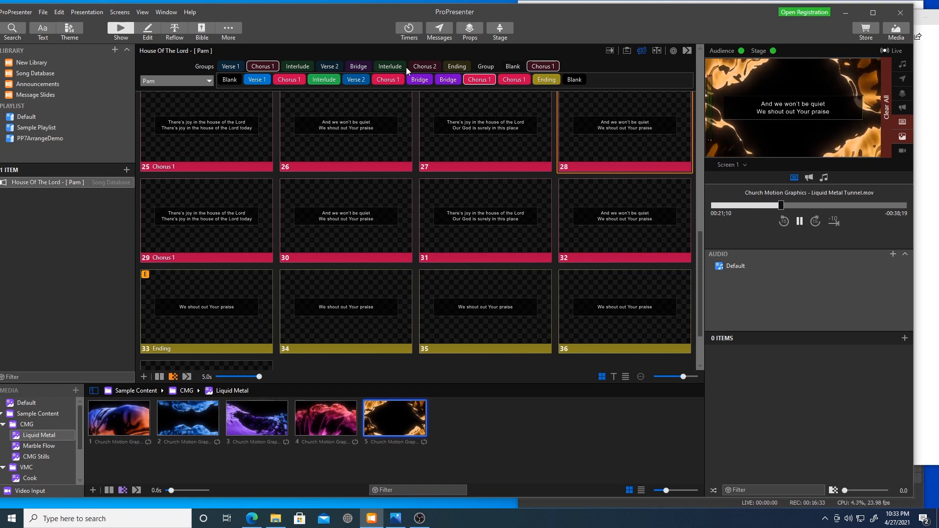
# Try placing the original Chorus 1 group among the final choruses of the arrangement.
pyautogui.moveTo(262, 67)
pyautogui.mouseDown()
pyautogui.moveTo(482, 84)
pyautogui.moveTo(512, 77)
pyautogui.mouseUp()
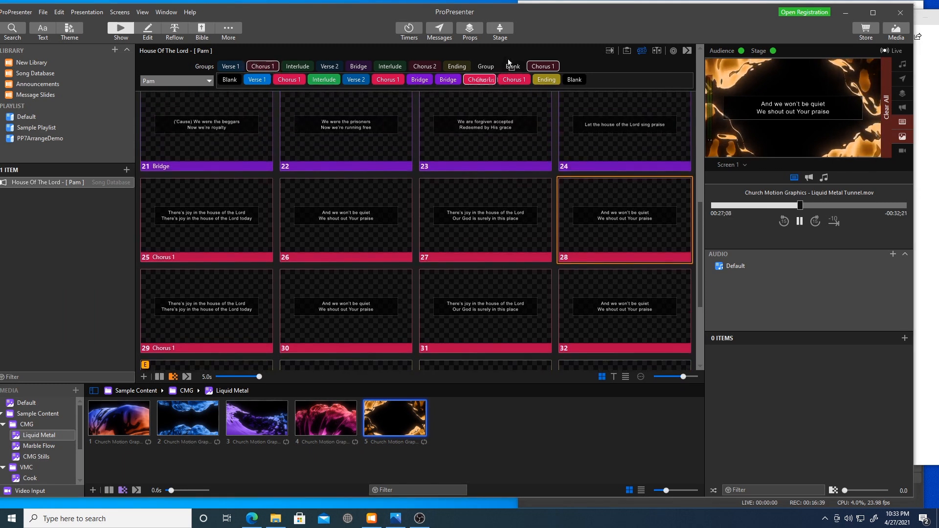
pyautogui.moveTo(275, 66)
pyautogui.mouseDown()
pyautogui.moveTo(509, 84)
pyautogui.moveTo(480, 83)
pyautogui.mouseUp()
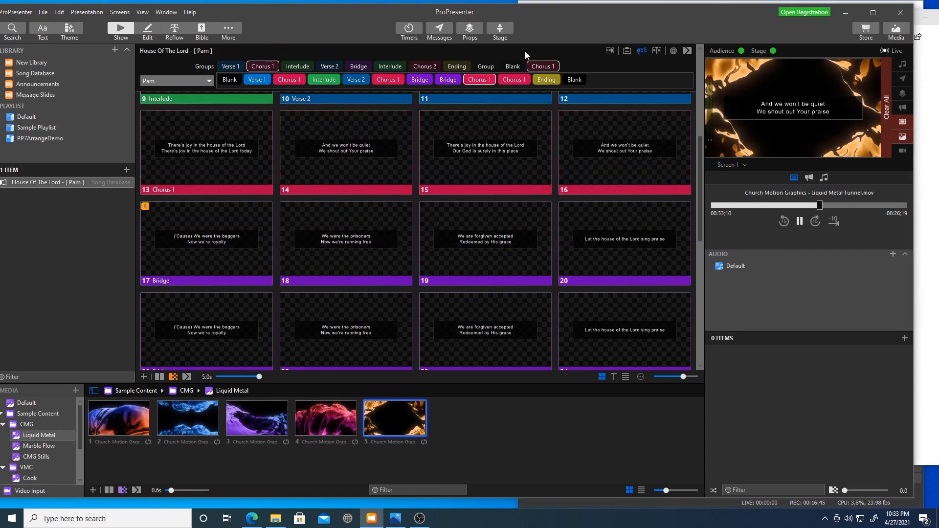
# Show slides 31 and 32 of the last Chorus 1 live and delete slide 32 from the group.
pyautogui.scroll(-3, 690, 181)
pyautogui.moveTo(701, 194); pyautogui.dragTo(705, 279)
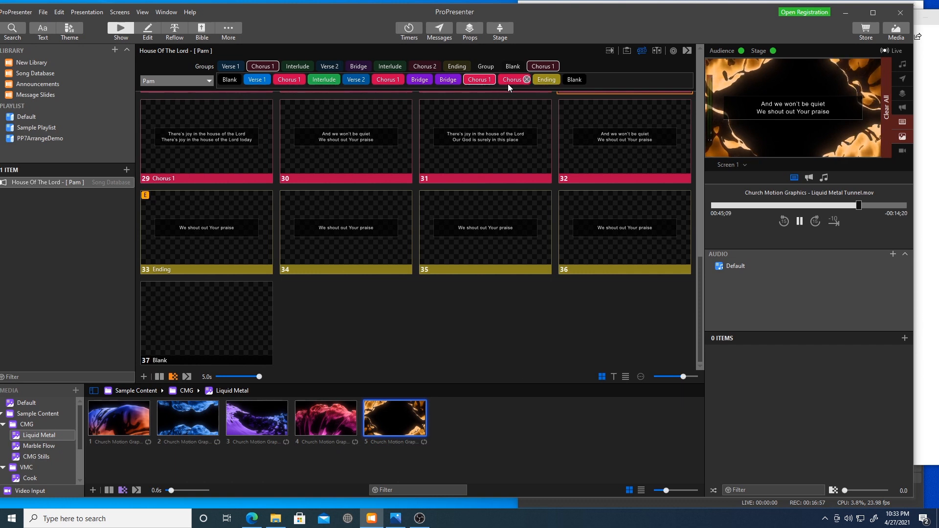
pyautogui.click(471, 140)
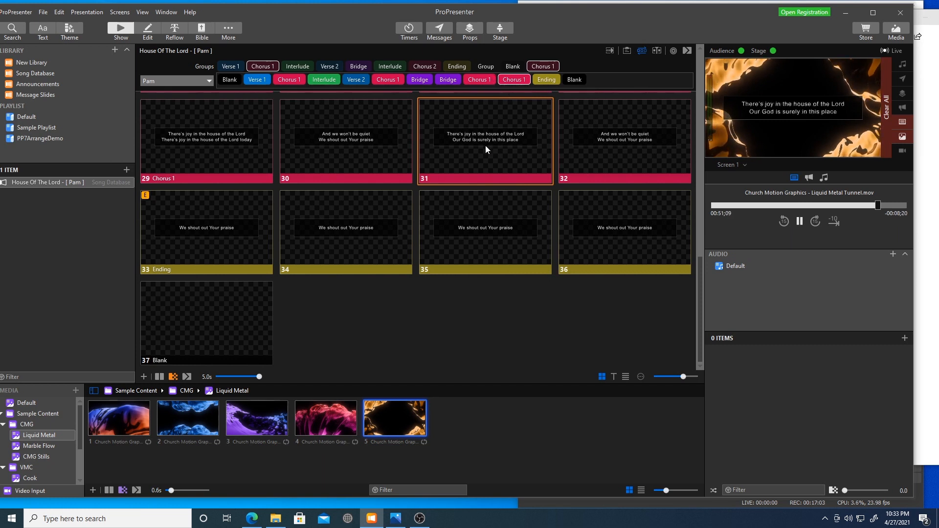
pyautogui.click(587, 161)
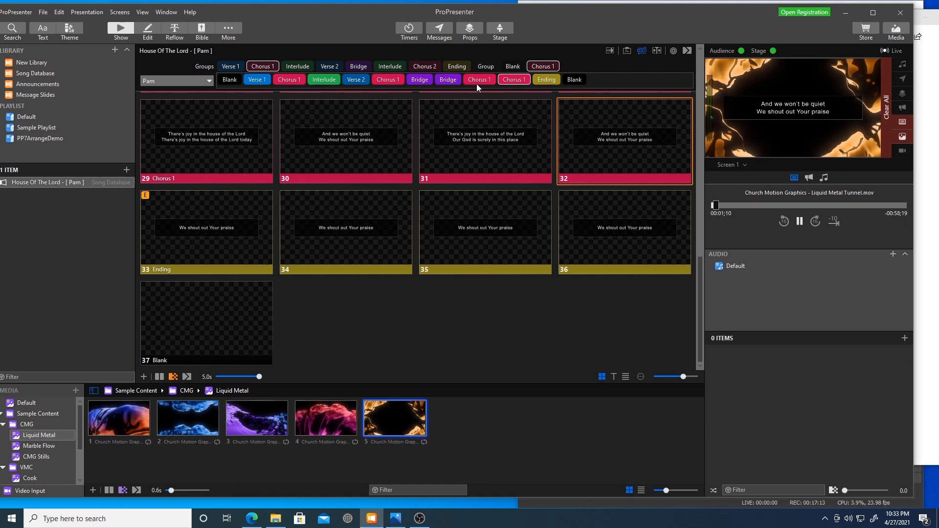
pyautogui.scroll(1, 612, 151)
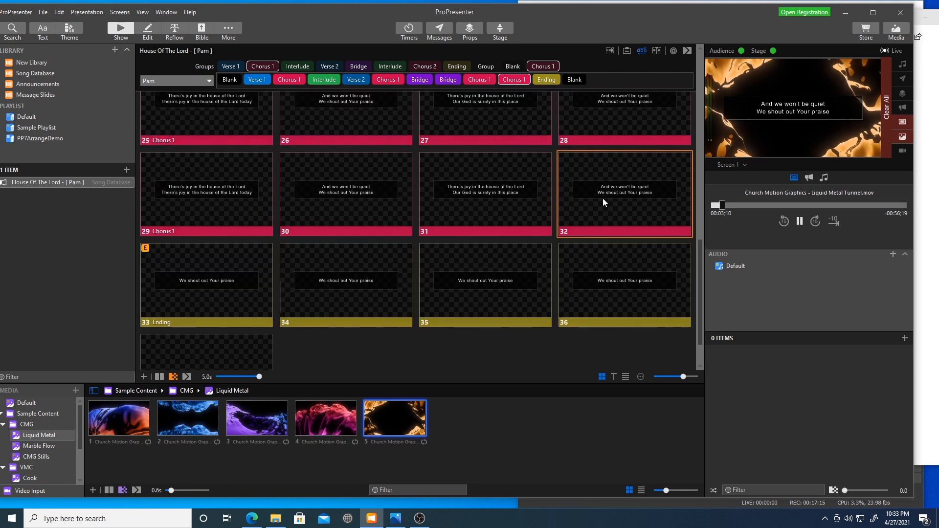
pyautogui.rightClick(595, 214)
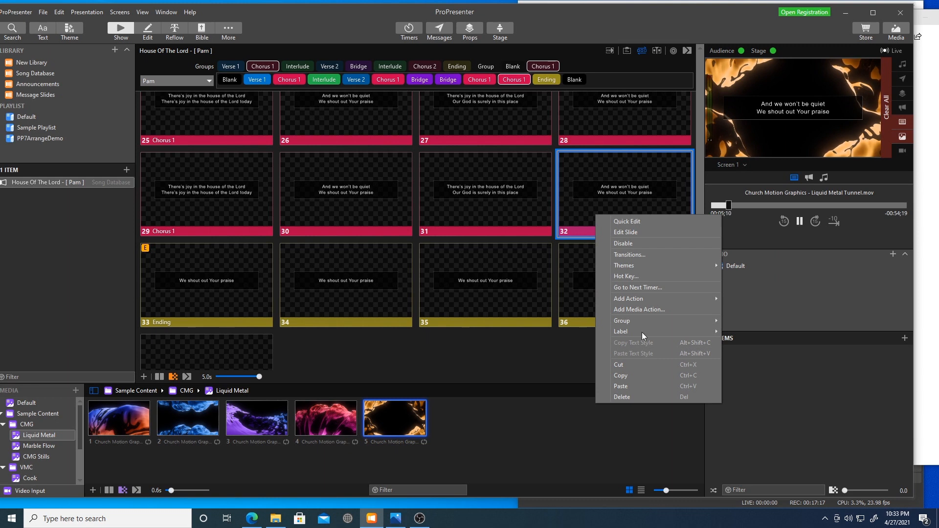
pyautogui.click(622, 397)
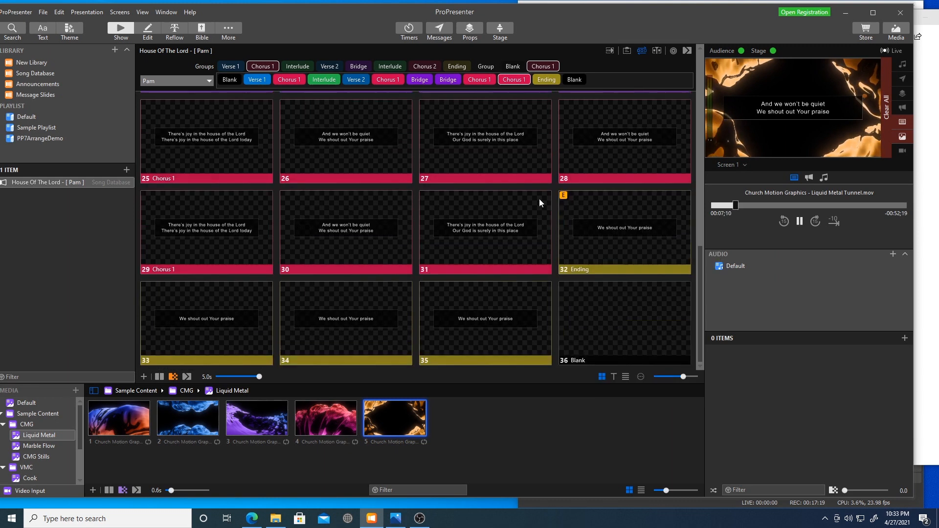
# Compare the last two Chorus 1 groups by showing their first slides, 25 and 29, live.
pyautogui.click(191, 155)
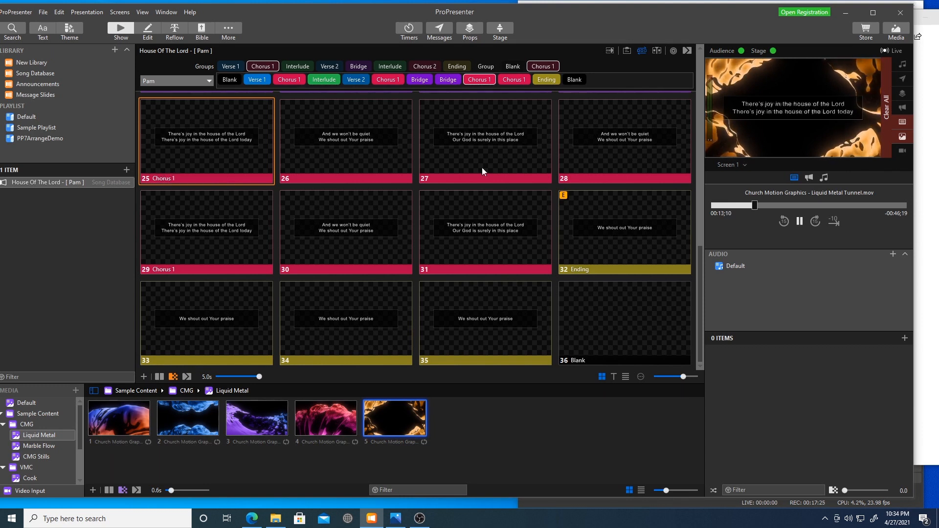
pyautogui.click(187, 256)
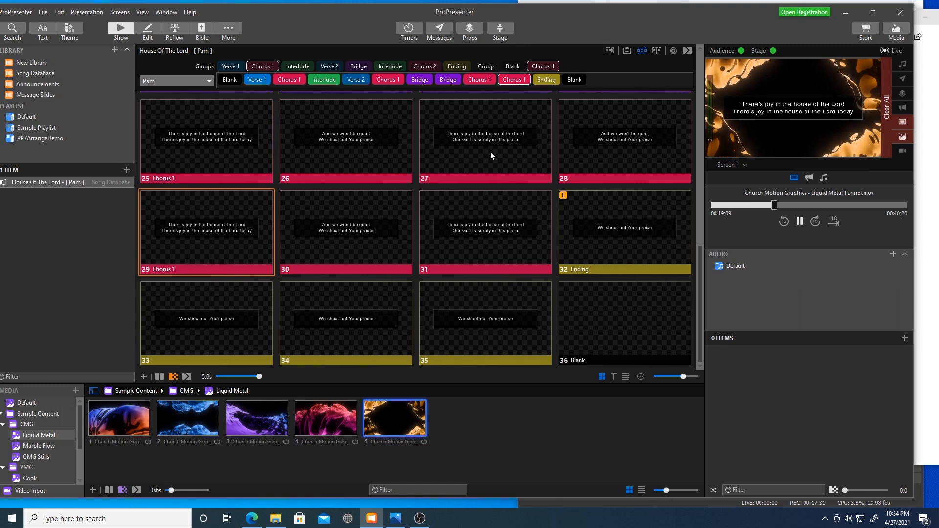
pyautogui.moveTo(481, 81)
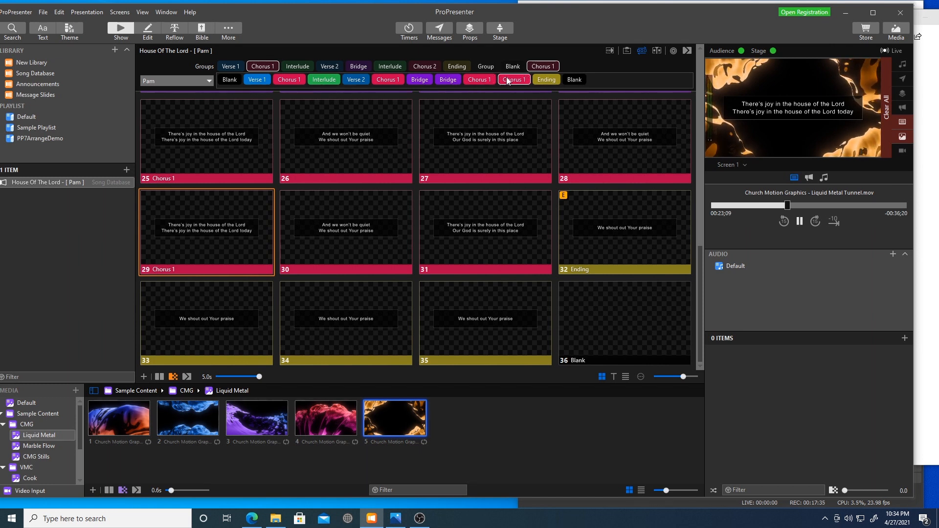
pyautogui.moveTo(518, 85)
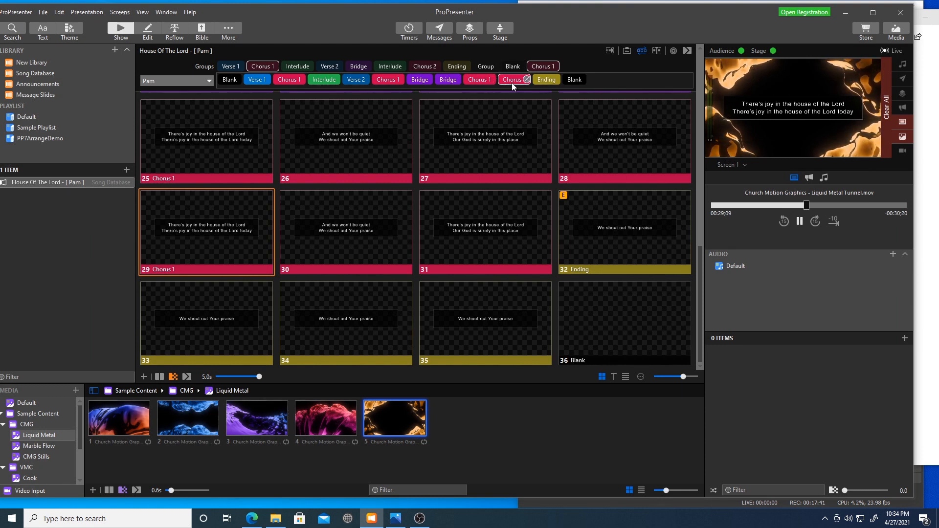
# Show slide 31 of the last Chorus 1 live and quick-edit its first line to read "There is joy in the house of the Lord".
pyautogui.click(489, 230)
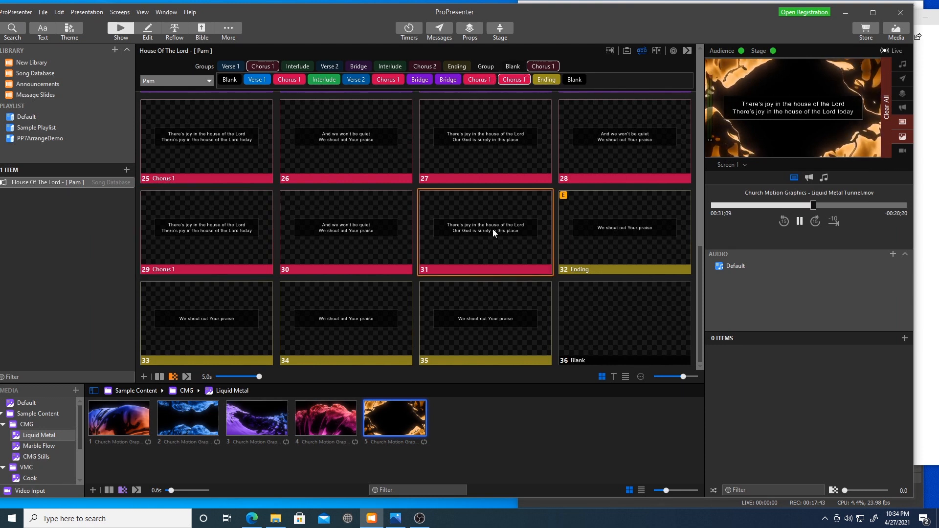
pyautogui.rightClick(493, 230)
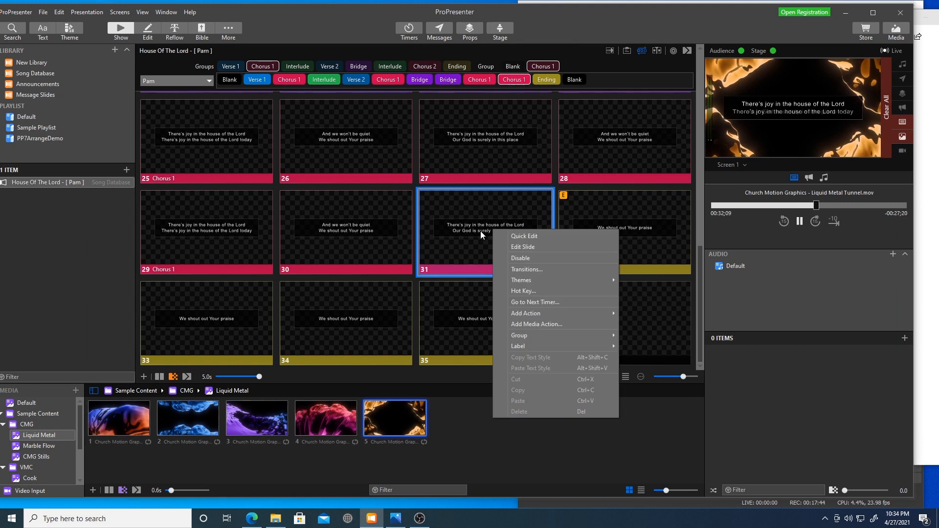
pyautogui.click(520, 234)
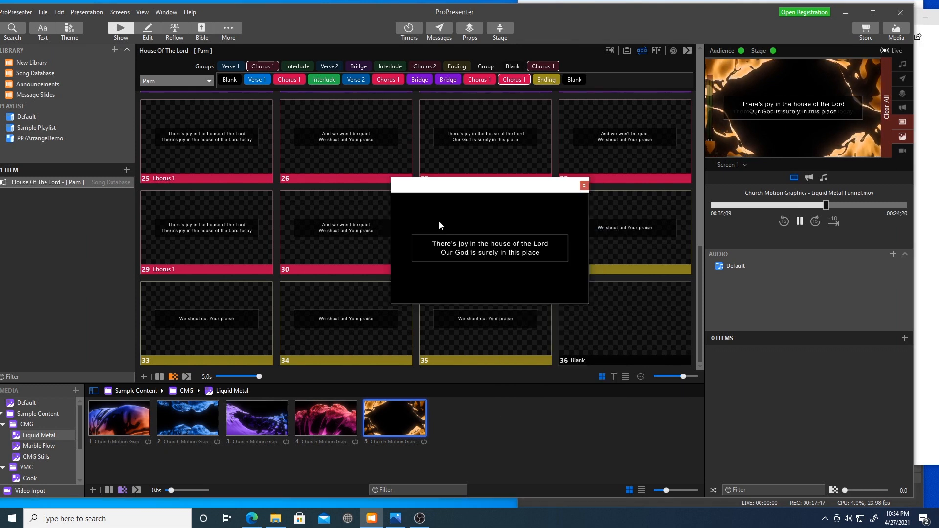
pyautogui.click(455, 244)
pyautogui.press('Delete')
pyautogui.press('BackSpace')
pyautogui.write('is')
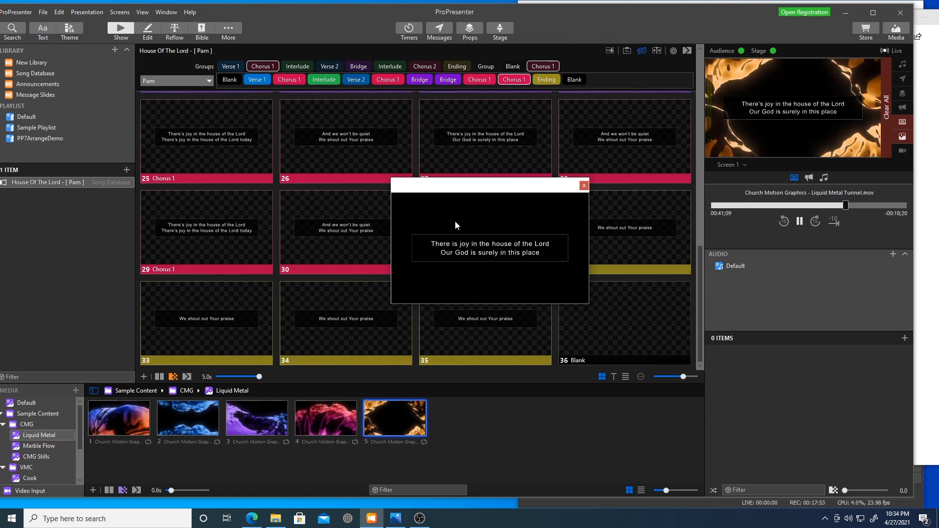
# Close the quick edit of slide 31 and compare it with slide 27 by showing each slide live.
pyautogui.click(582, 185)
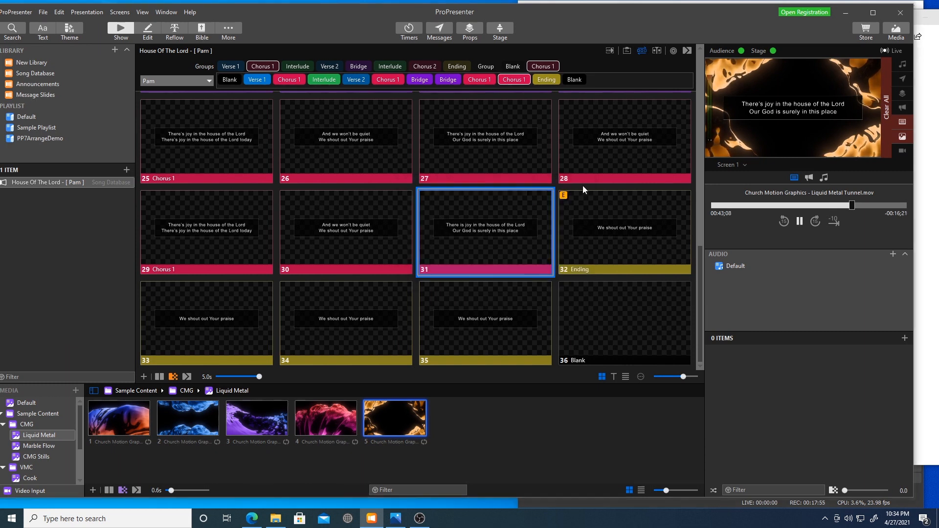
pyautogui.click(473, 227)
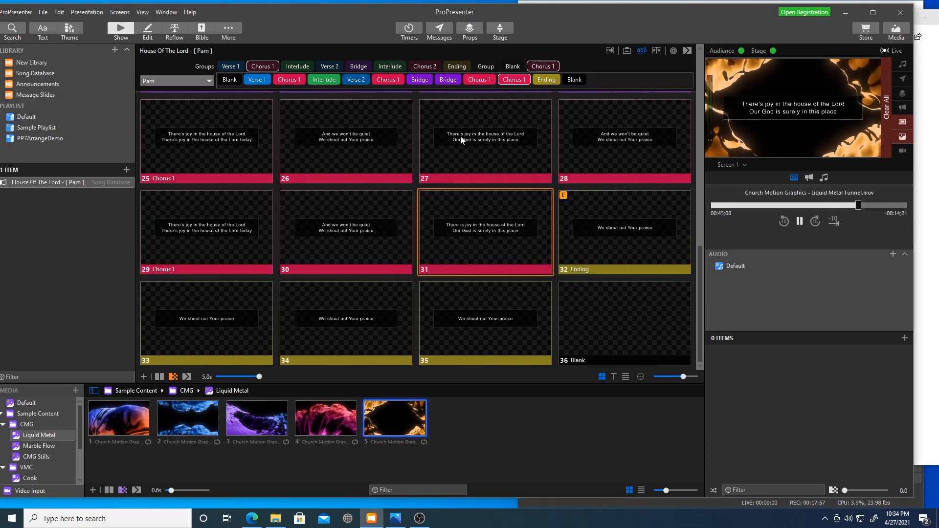
pyautogui.click(462, 137)
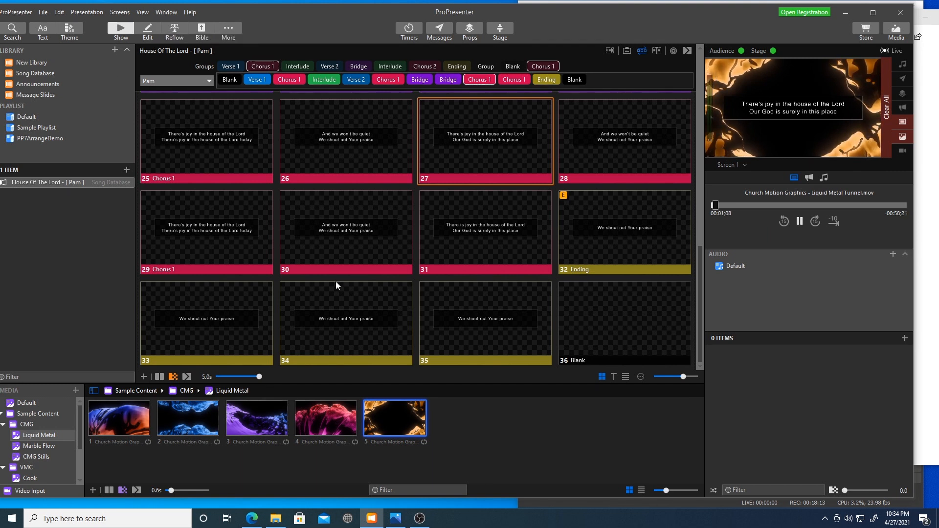
# Open the song in the Reflow editor and examine the text of Ending slides 32 to 34.
pyautogui.click(174, 28)
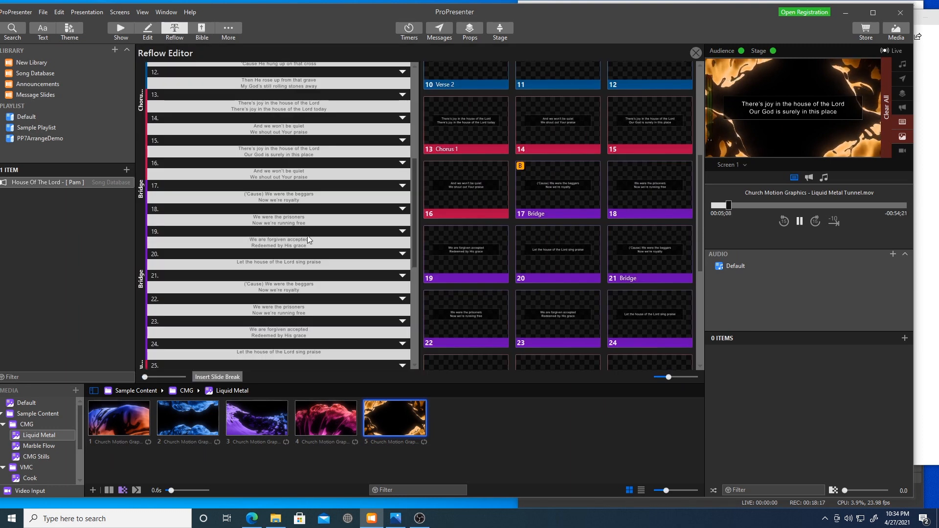
pyautogui.scroll(2, 308, 240)
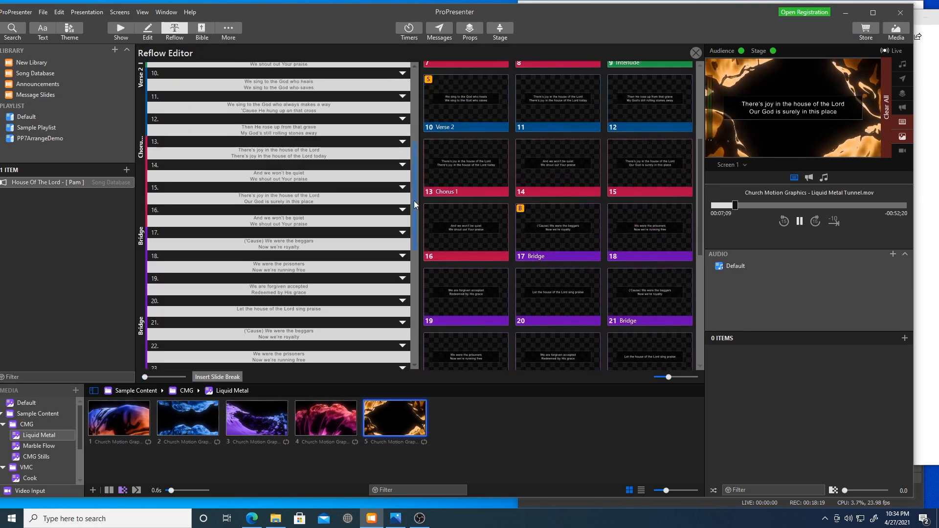
pyautogui.scroll(-2, 413, 298)
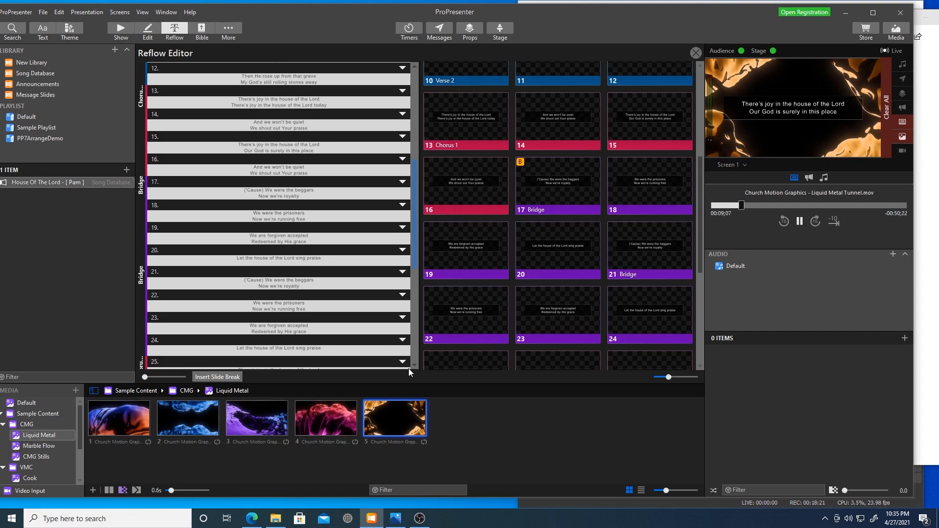
pyautogui.scroll(-10, 409, 369)
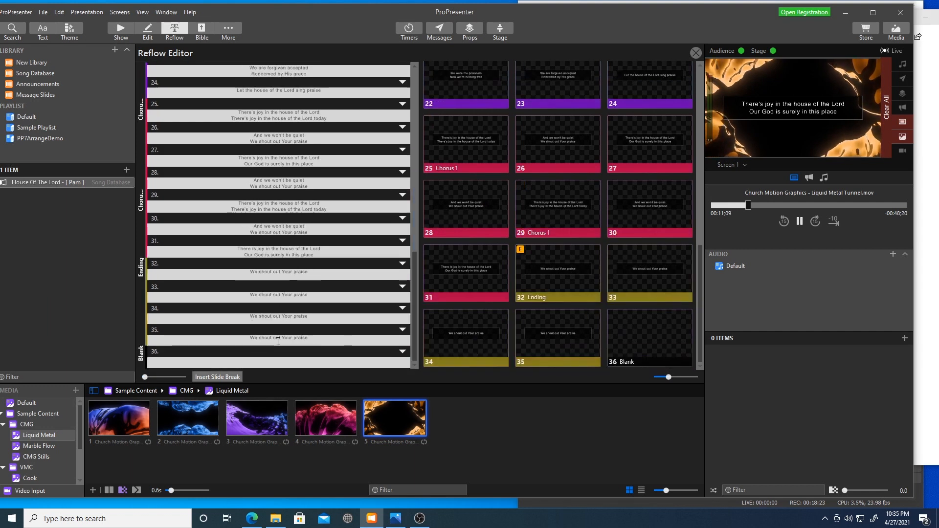
pyautogui.click(271, 277)
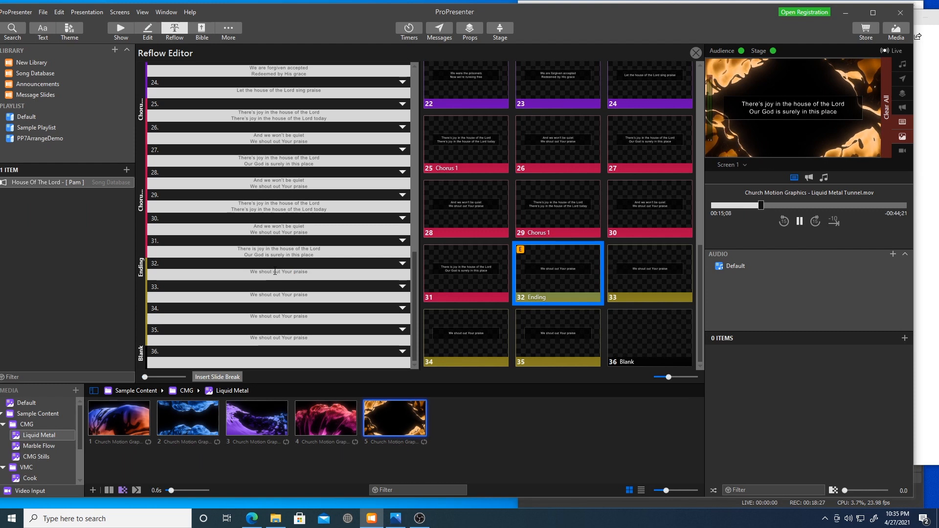
pyautogui.click(277, 297)
pyautogui.click(282, 321)
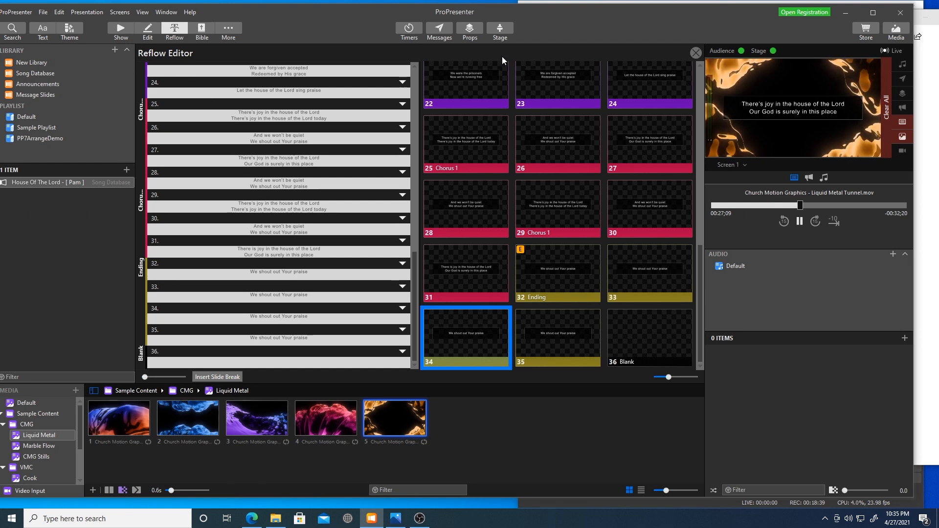
# Return to the Show view and toggle the arrangement display off and back on.
pyautogui.click(122, 27)
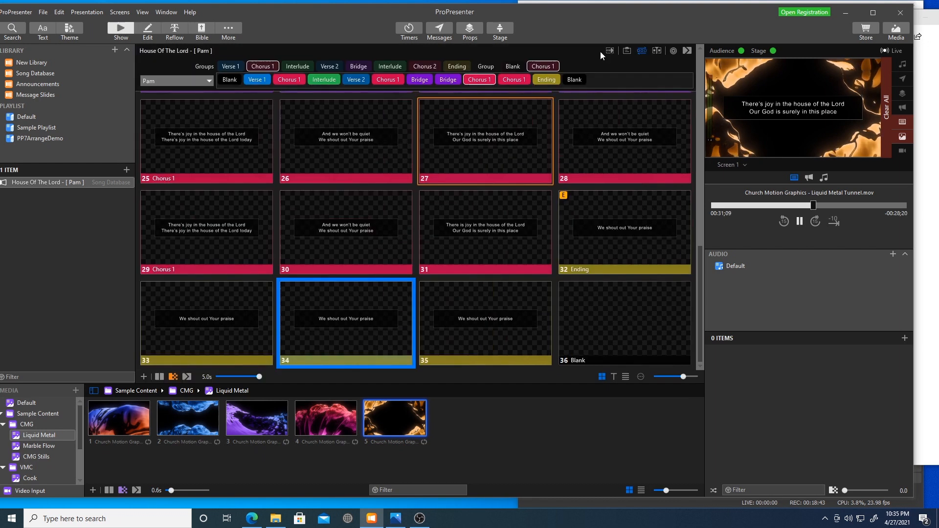
pyautogui.click(645, 51)
pyautogui.click(643, 51)
pyautogui.click(642, 50)
pyautogui.click(641, 50)
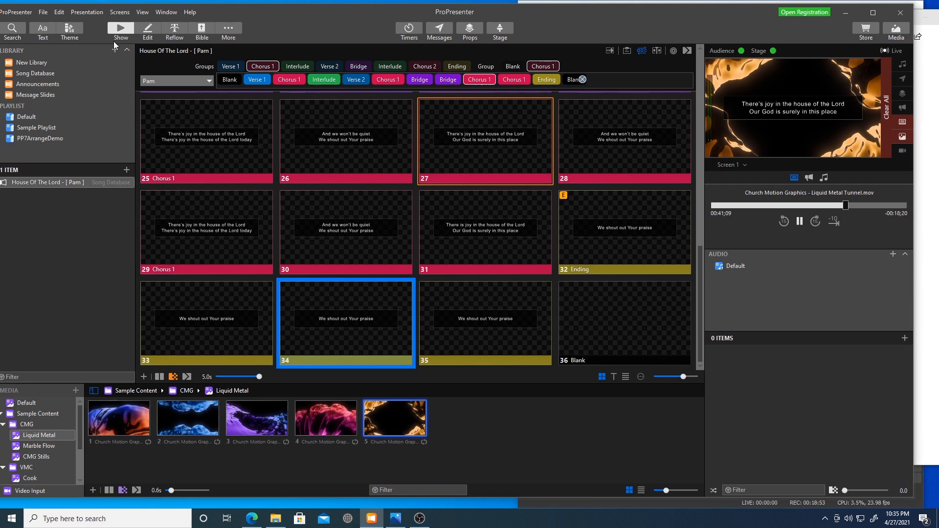
# In the Reflow editor, split slide 30 of the last Chorus 1 after "And we won't be quiet".
pyautogui.click(176, 30)
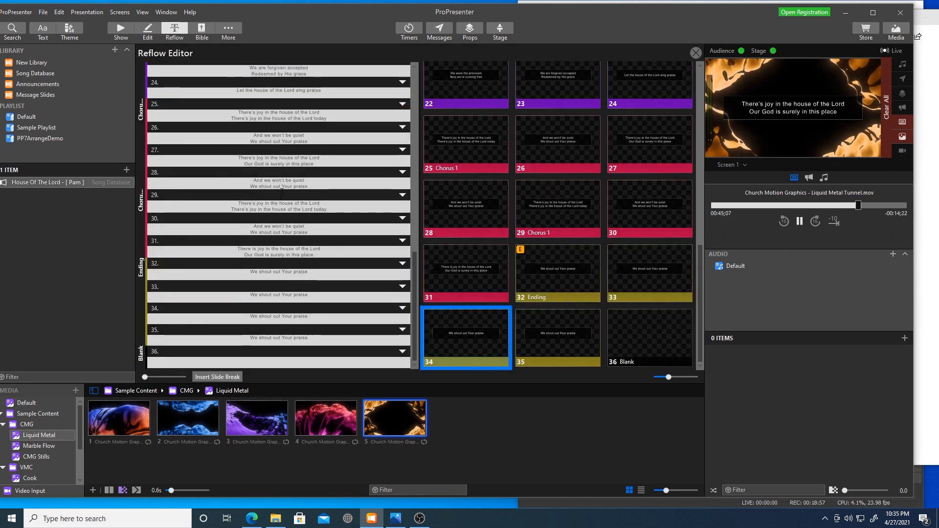
pyautogui.click(327, 209)
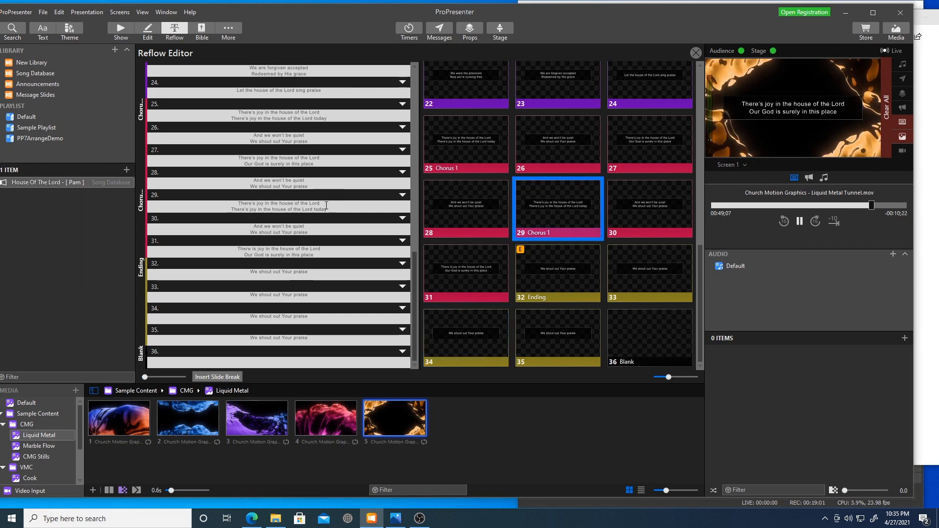
pyautogui.click(317, 231)
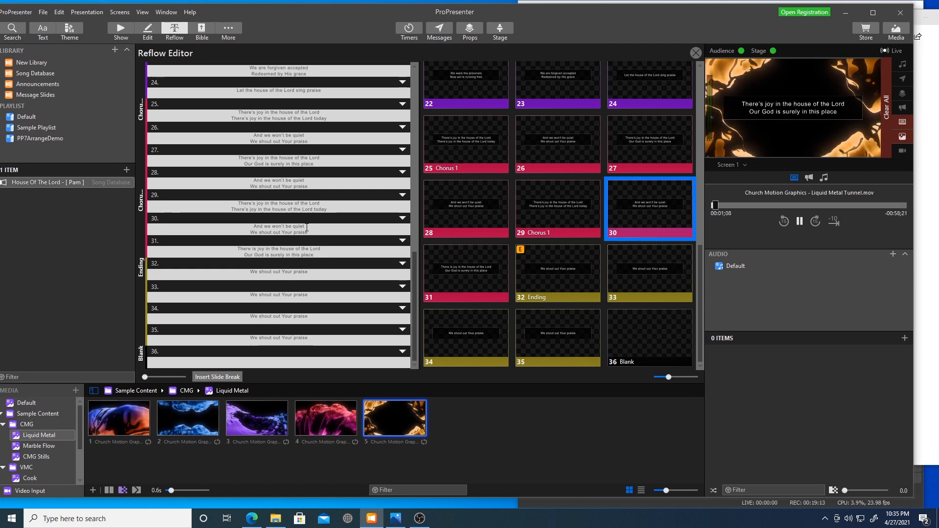
pyautogui.doubleClick(306, 228)
pyautogui.click(308, 228)
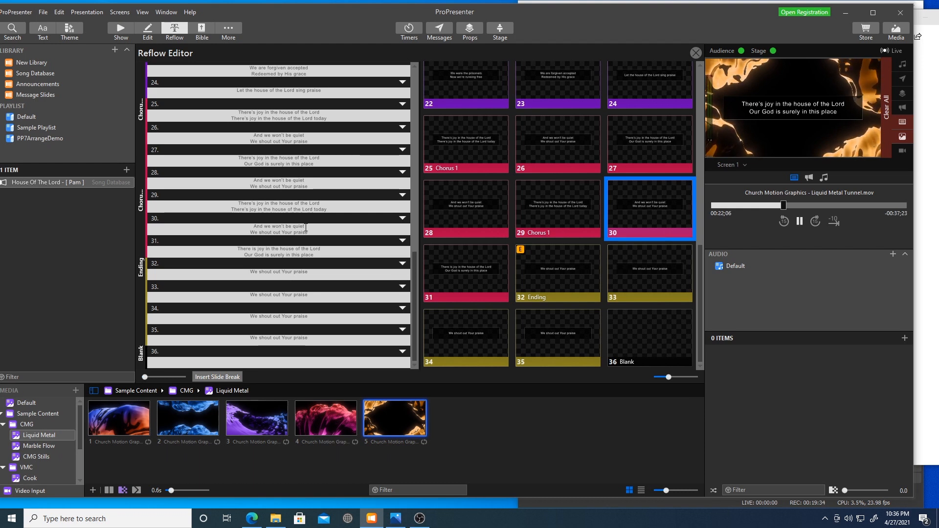
pyautogui.hotkey('alt', 'Return')
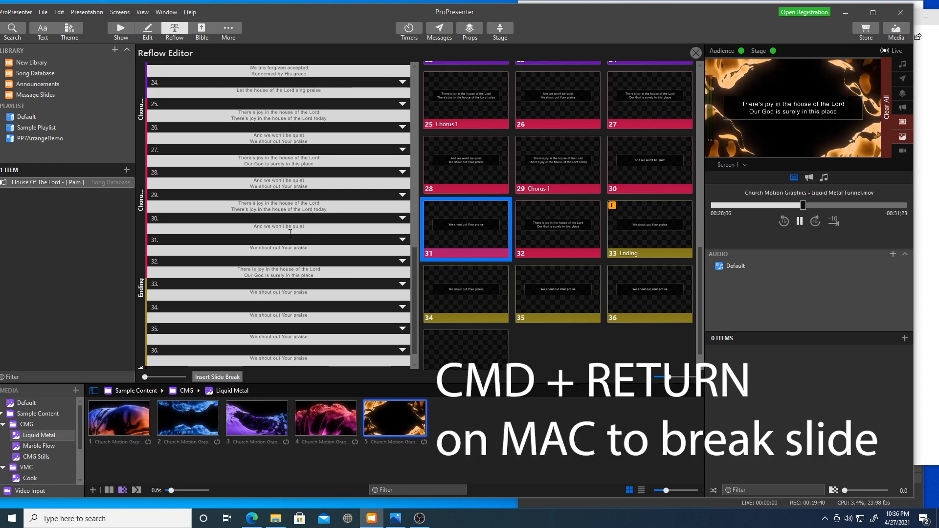
# Merge the separated line "We shout out Your praise" back into slide 30 and return to the Show view.
pyautogui.click(282, 230)
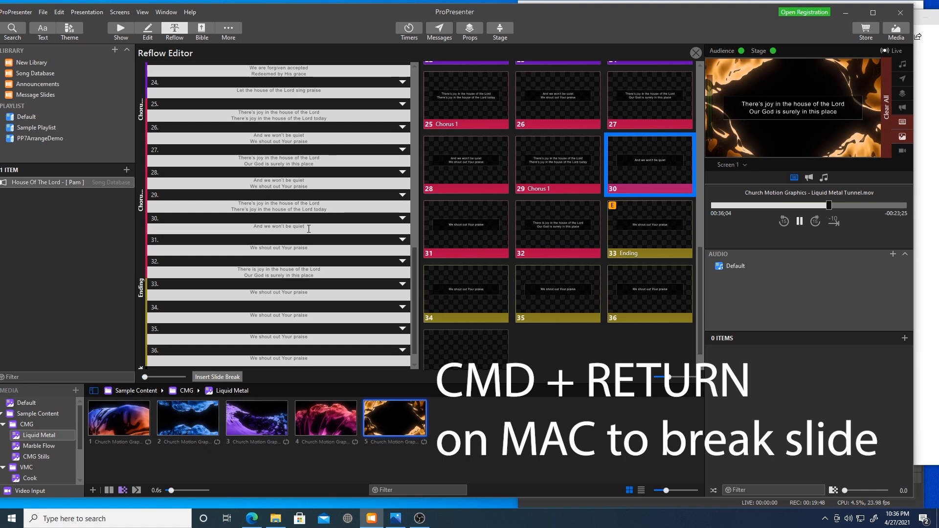
pyautogui.click(252, 248)
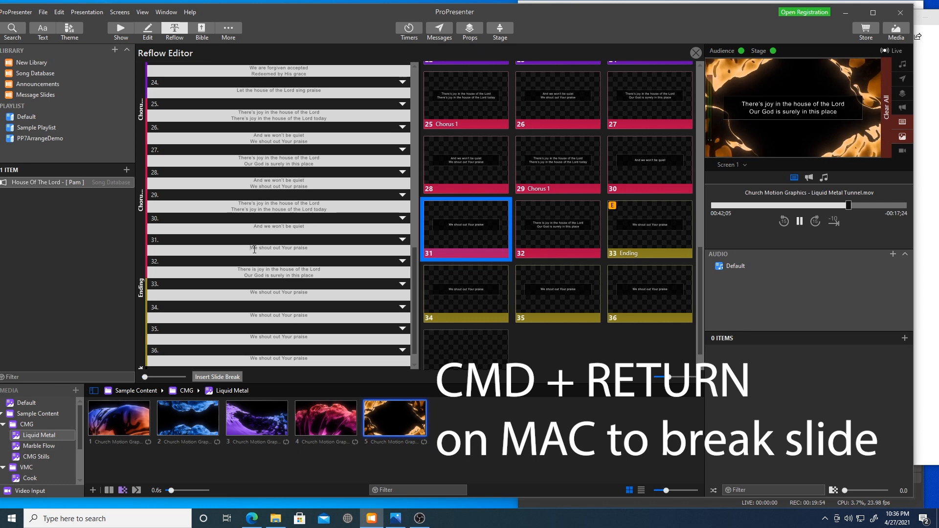
pyautogui.press('BackSpace')
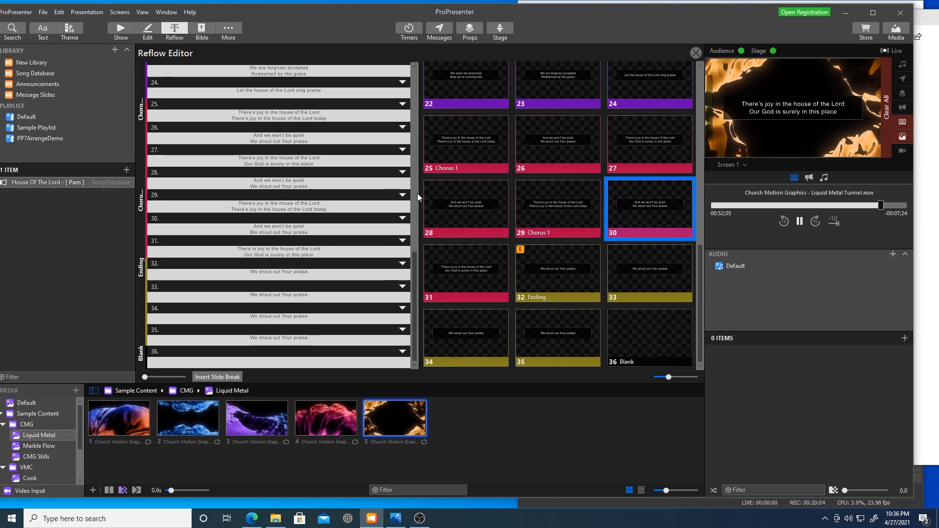
pyautogui.click(120, 29)
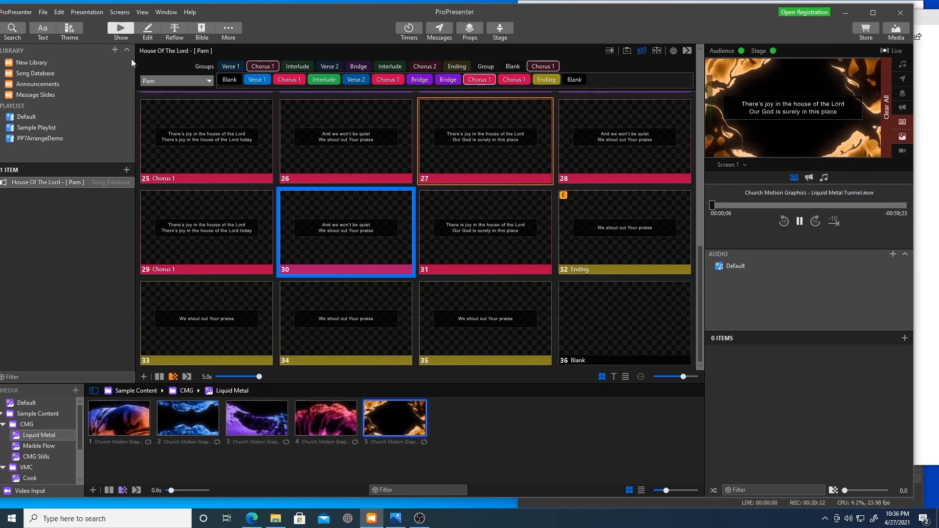
# Maximize the presentation window and switch to OBS.
pyautogui.doubleClick(309, 18)
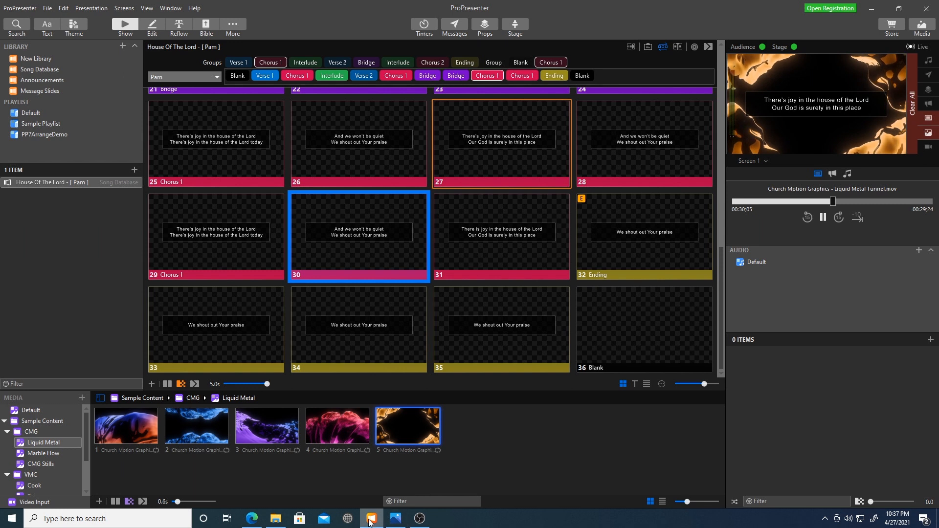
pyautogui.click(419, 521)
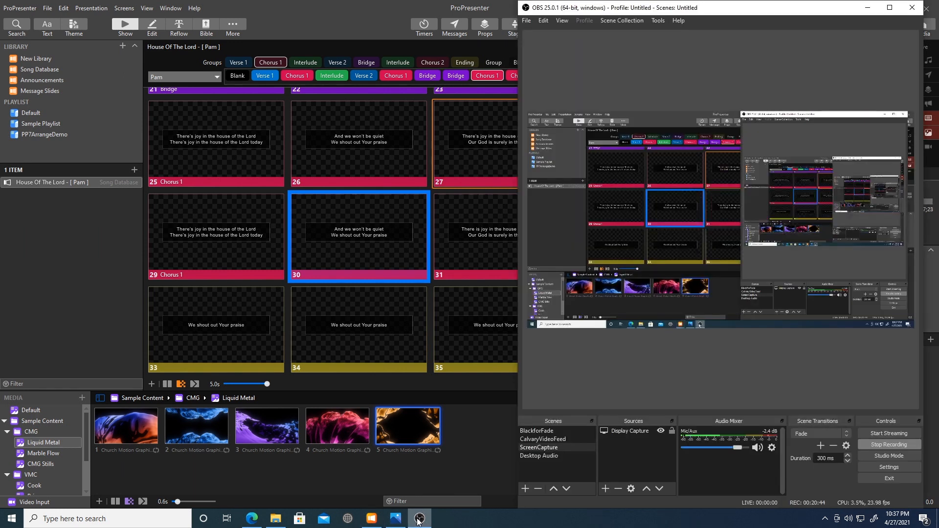